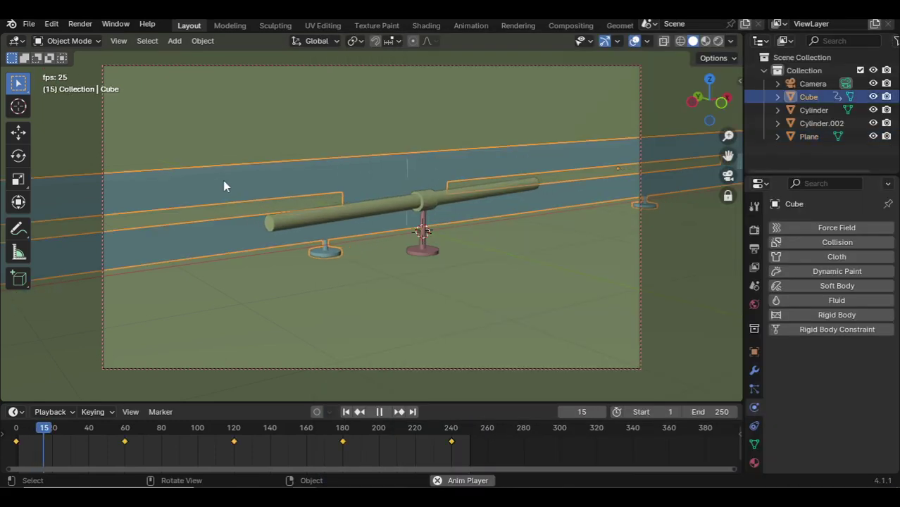
Stop the animation playback and switch to the right-side view of the rail
click(219, 150)
key(space)
key(KP_1)
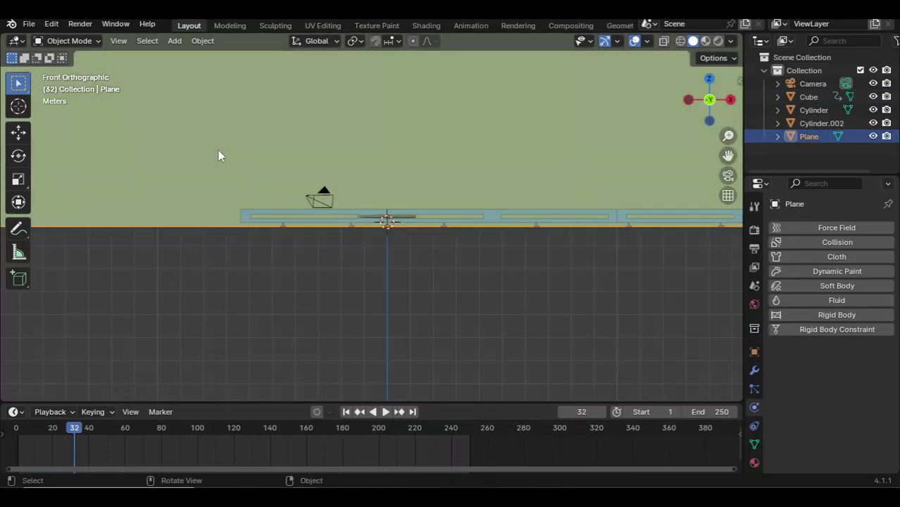
key(KP_3)
Zoom in on the rail, place the 3D cursor above it, and bring up the Add menu
scroll(436, 253, up, 4)
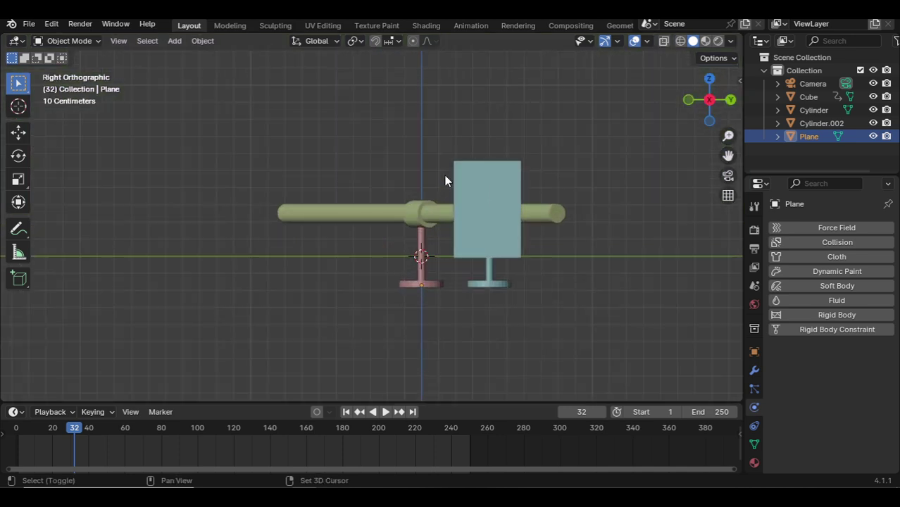
shift+middle_drag(444, 175, 393, 170)
shift+right_click(392, 171)
key(shift+a)
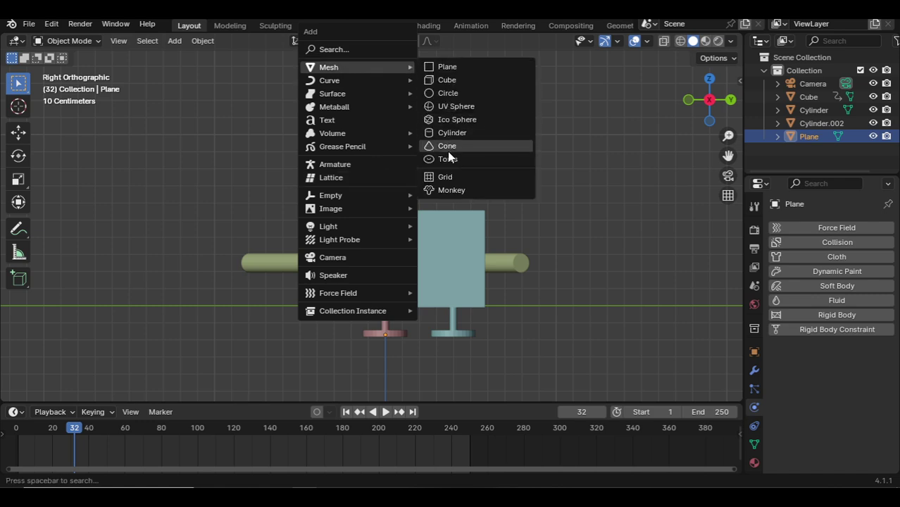
Add a cylinder, shrink it small, and rotate it 90° about X
click(449, 133)
key(s)
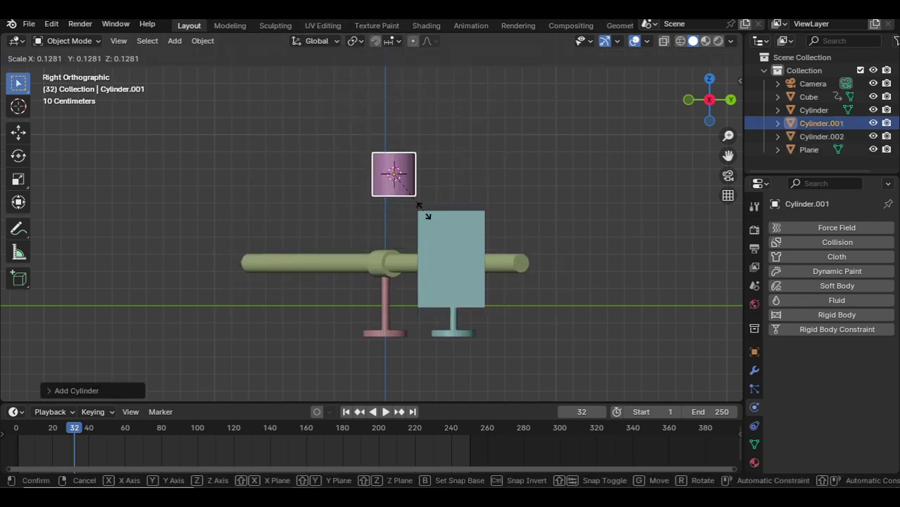
click(399, 191)
key(r)
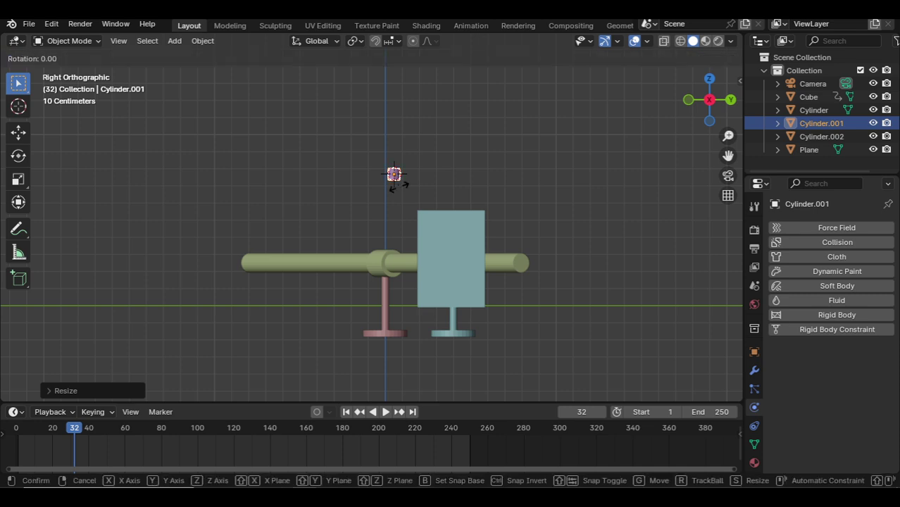
text(90)
click(398, 186)
text(rx90)
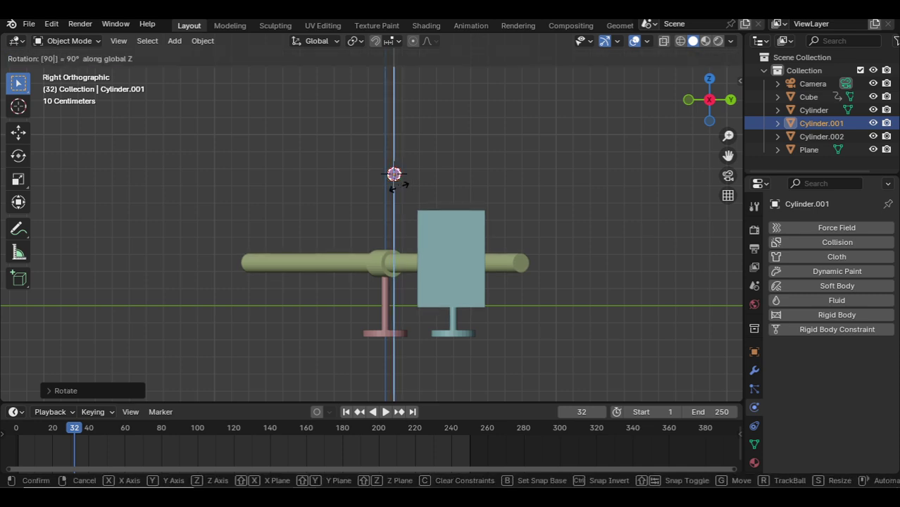
key(Return)
From the top view, move the small cylinder along Y toward the rail
key(KP_7)
key(g)
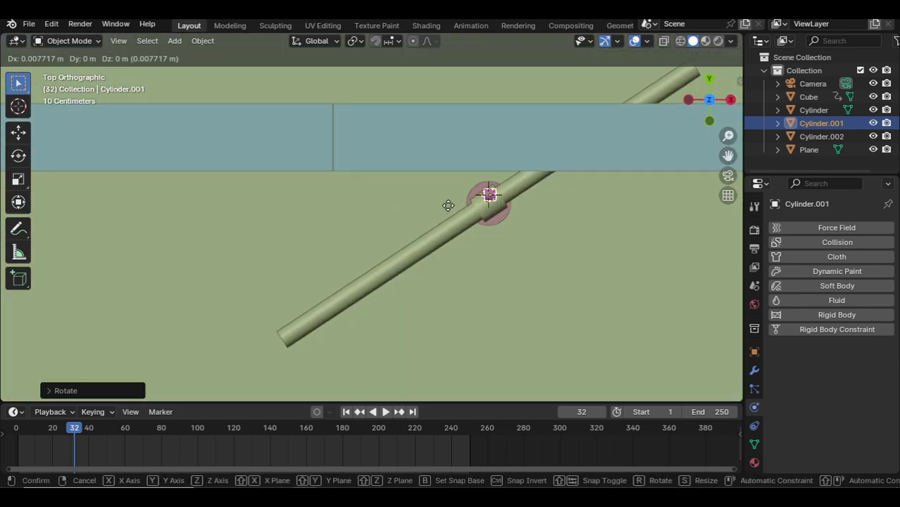
key(y)
click(450, 196)
scroll(448, 225, down, 3)
scroll(405, 236, down, 2)
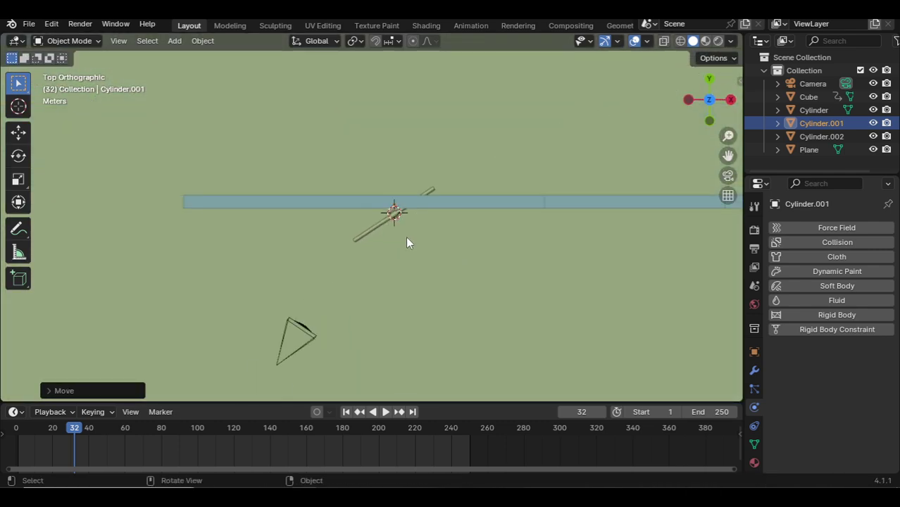
scroll(406, 236, up, 4)
Stretch the cylinder along X twice into a long thin bar
key(s)
key(x)
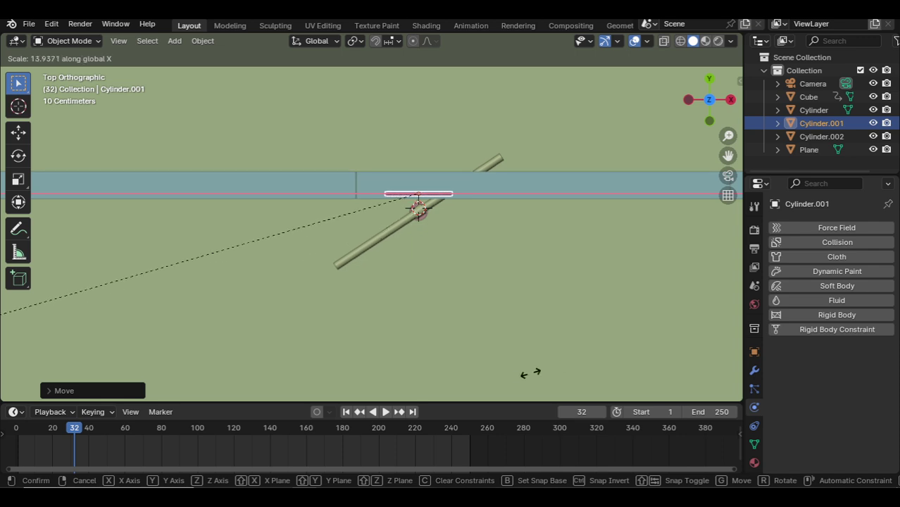
click(524, 375)
key(s)
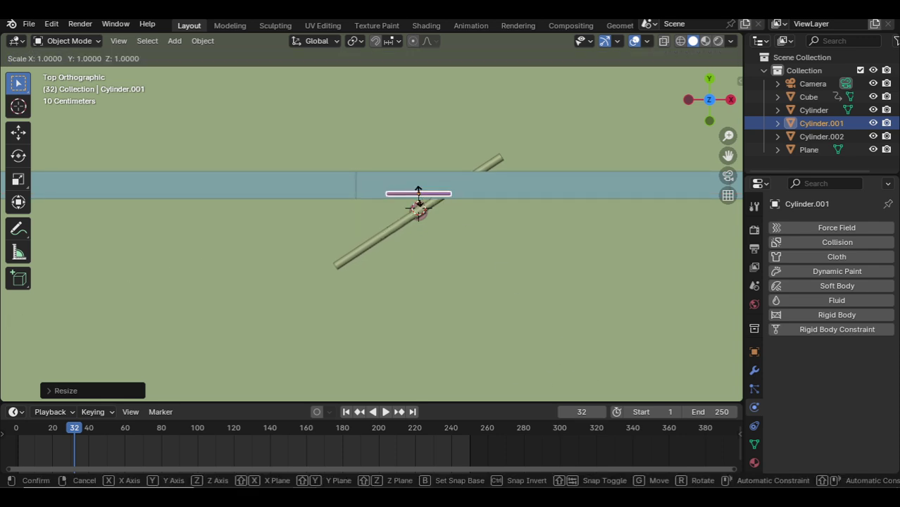
key(x)
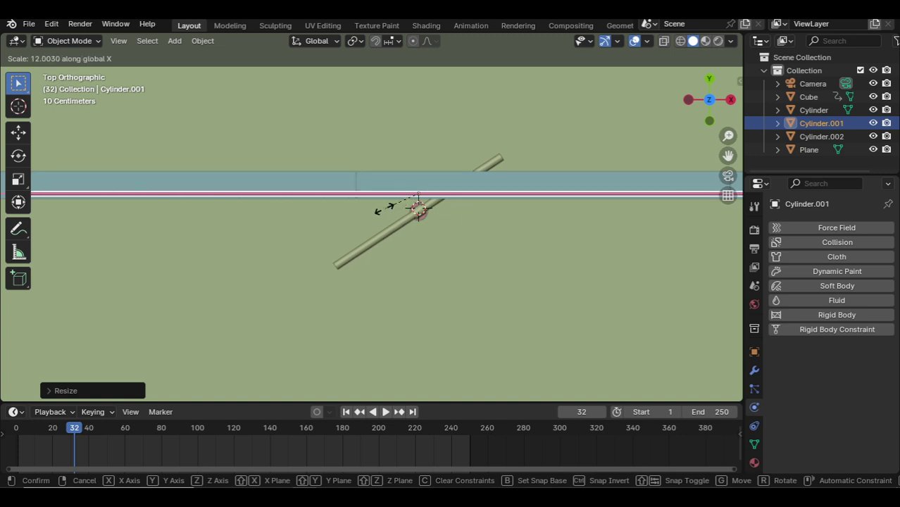
click(370, 211)
scroll(423, 210, down, 4)
scroll(378, 212, up, 2)
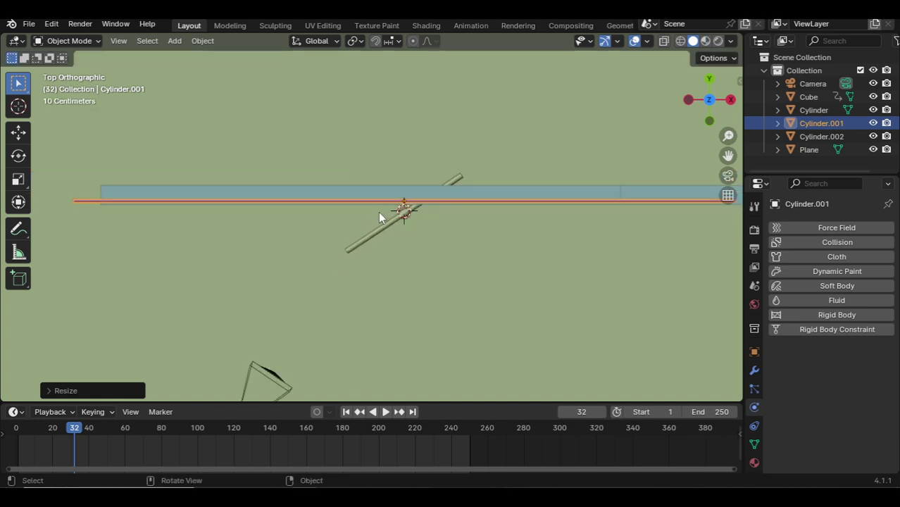
Shift the long bar along the X axis
key(g)
key(y)
key(x)
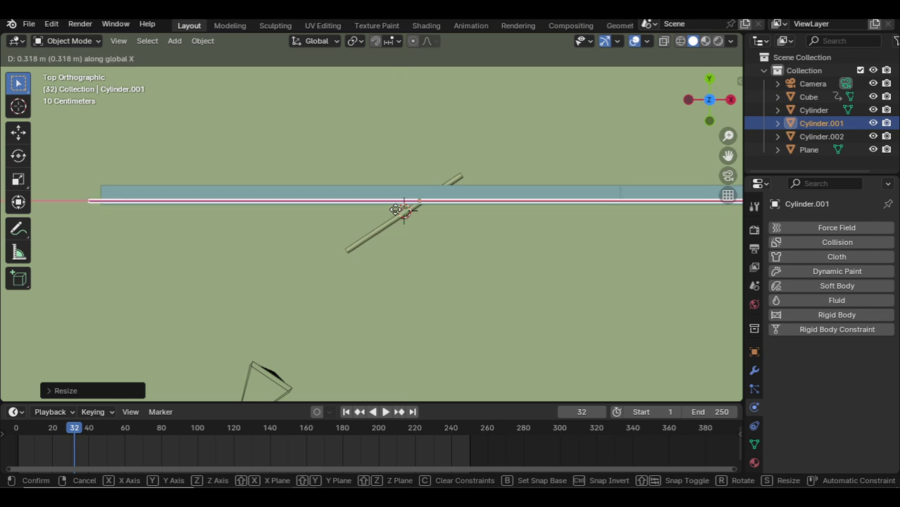
click(408, 209)
In Edit Mode with X-ray on, box-select all vertices at the bar's right end
key(Tab)
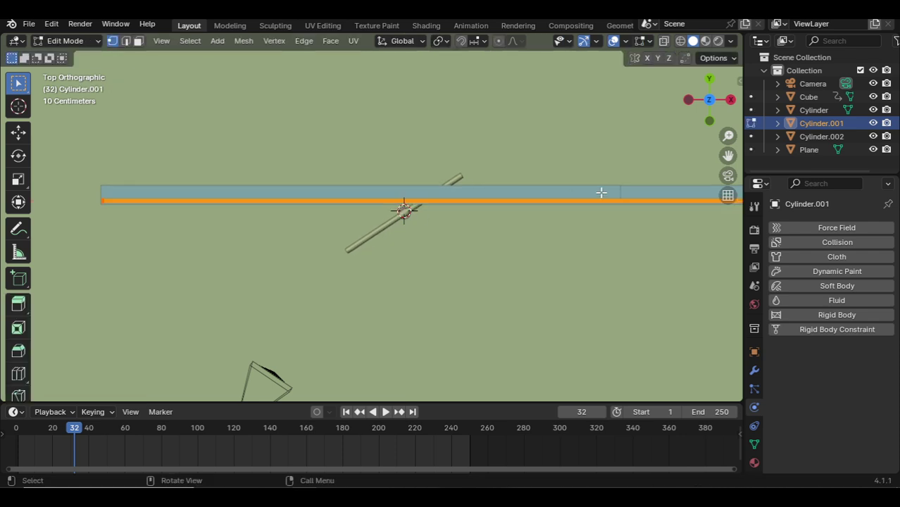
shift+middle_drag(601, 191, 455, 202)
scroll(422, 211, down, 2)
drag(423, 195, 346, 262)
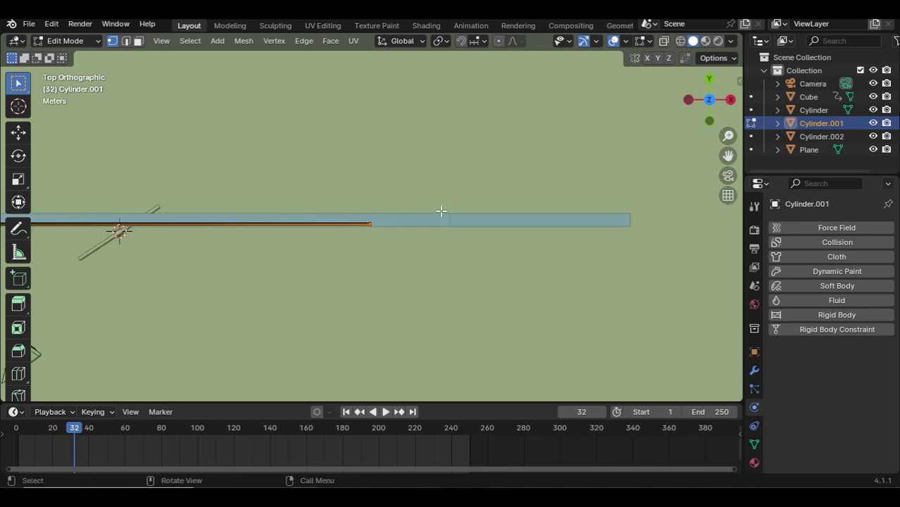
click(664, 41)
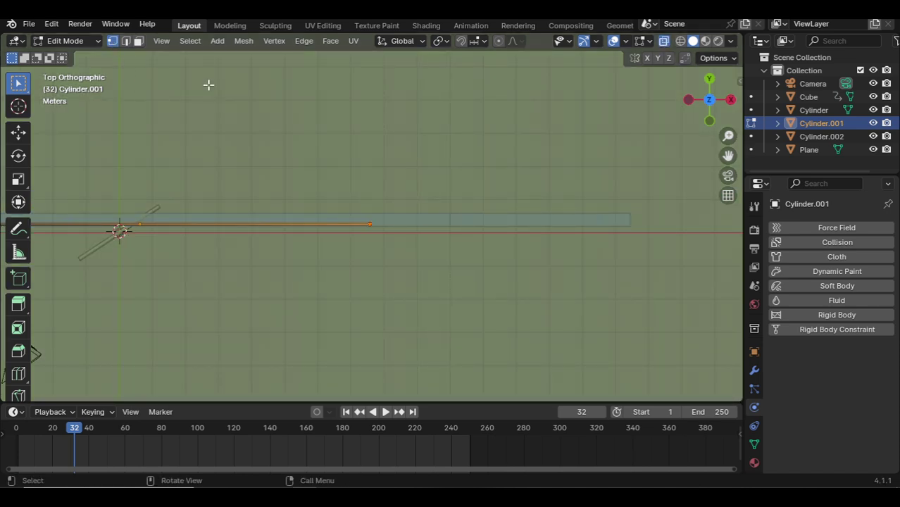
drag(407, 136, 347, 256)
Move the selected end far right along X and return to Object Mode
key(g)
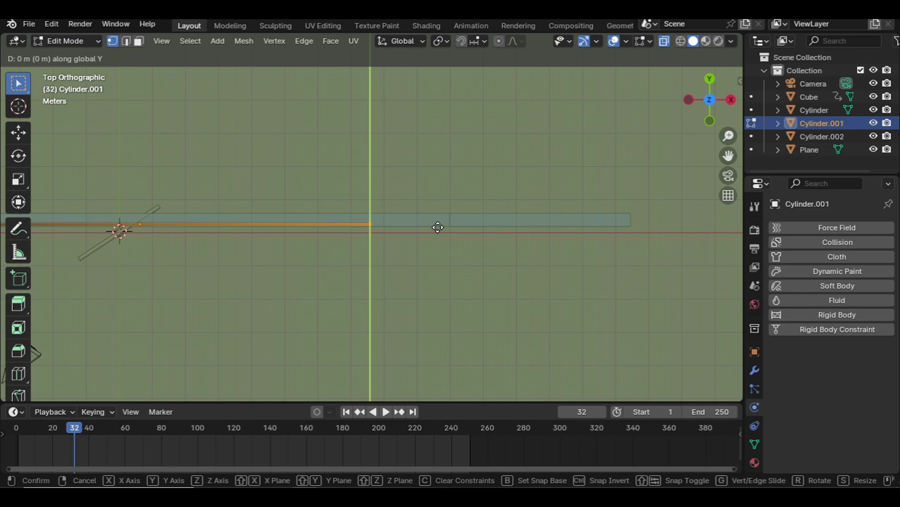
key(x)
click(693, 228)
key(Tab)
scroll(563, 228, up, 3)
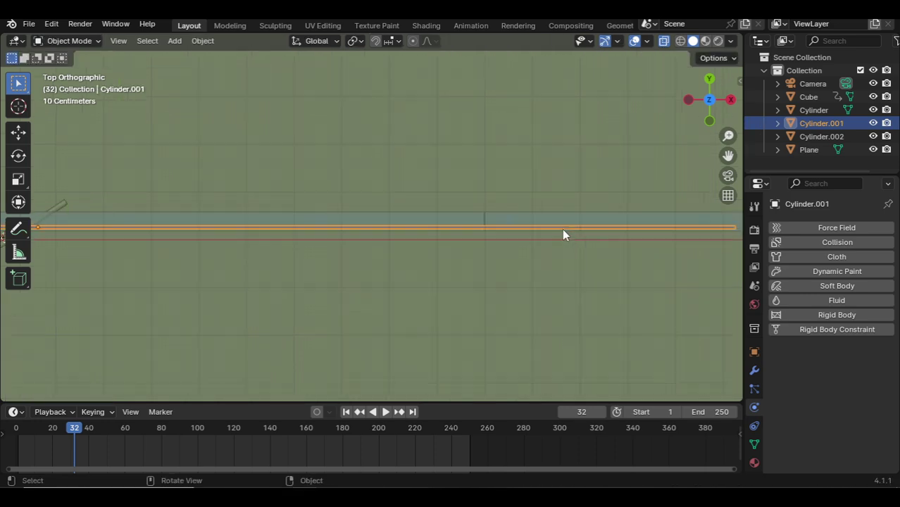
scroll(434, 234, up, 2)
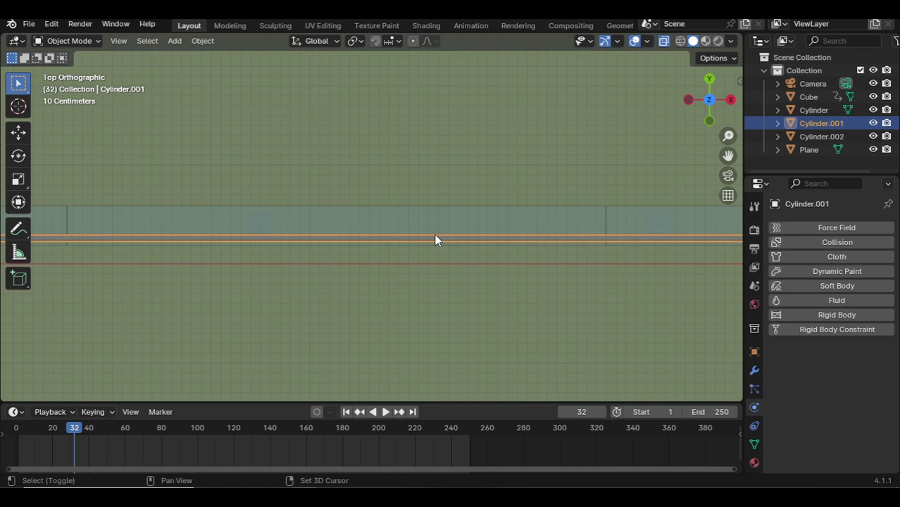
key(shift+g)
key(Escape)
key(shift+d)
key(z)
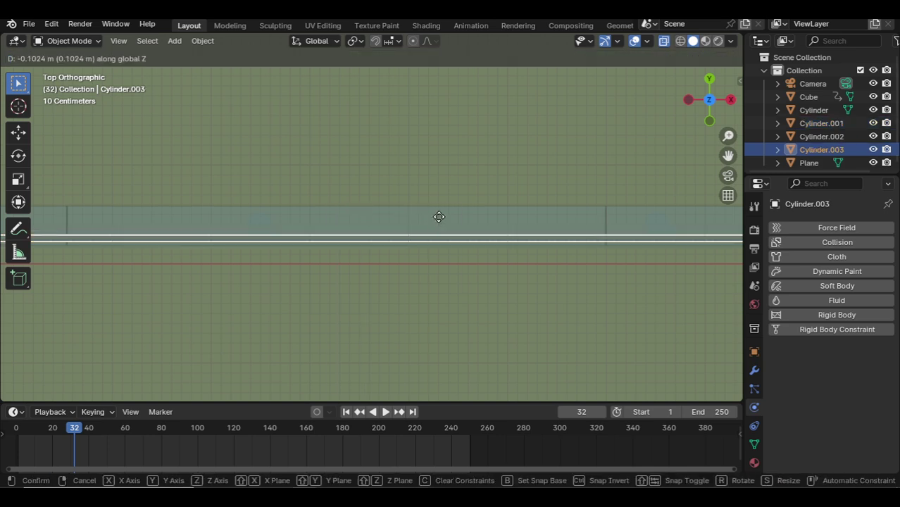
key(y)
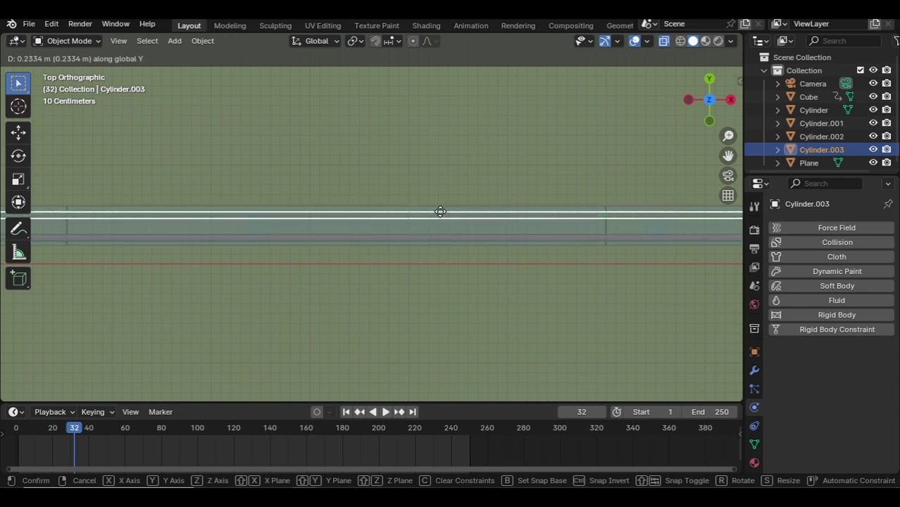
click(440, 212)
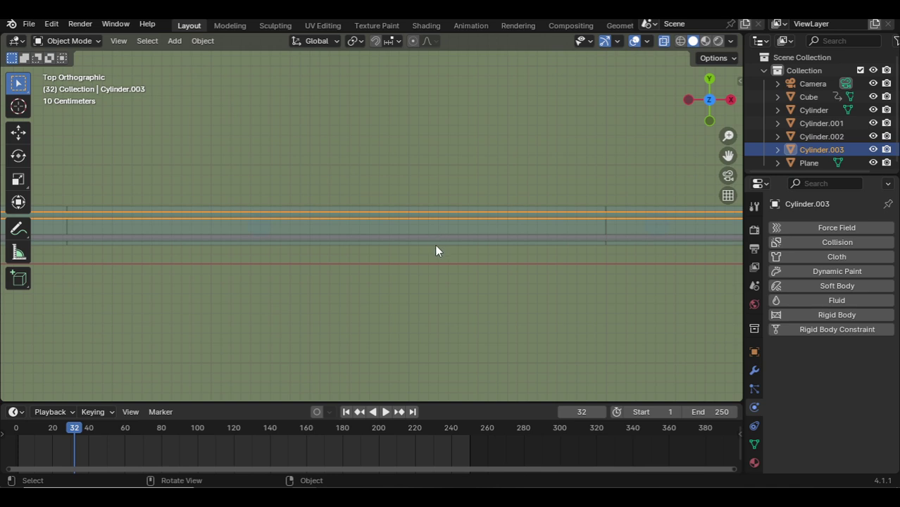
key(ctrl+z)
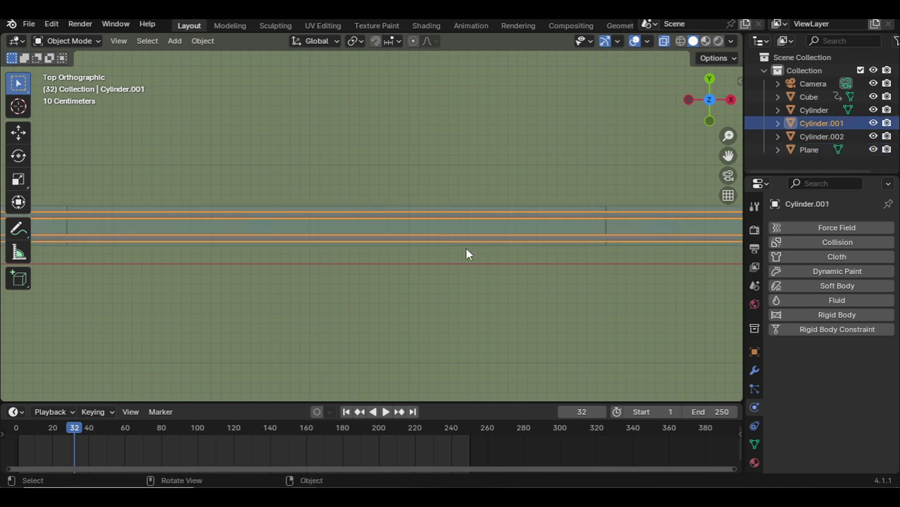
In front view, lower the long rod along Z and join it into the Cube with Ctrl+J
mouse_move(465, 248)
middle_down()
mouse_move(465, 147)
mouse_move(467, 235)
middle_up()
click(467, 235)
click(506, 130)
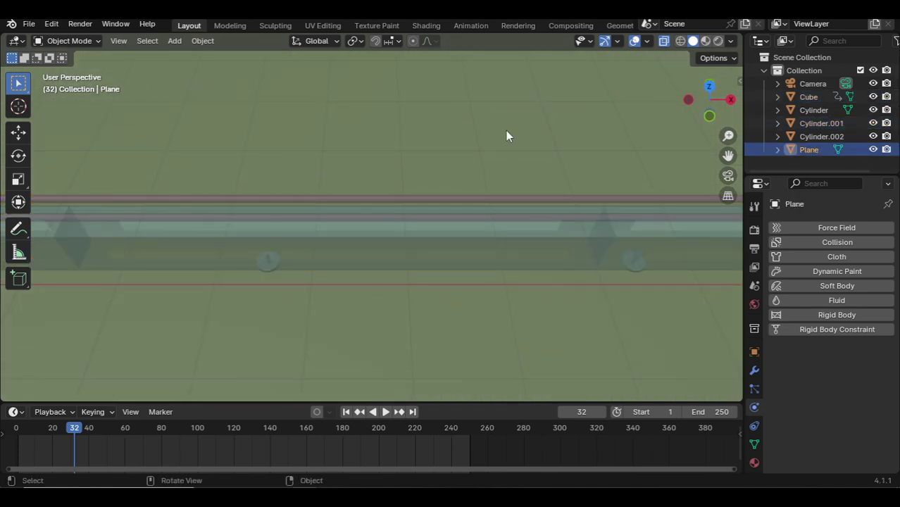
key(KP_1)
click(488, 180)
key(g)
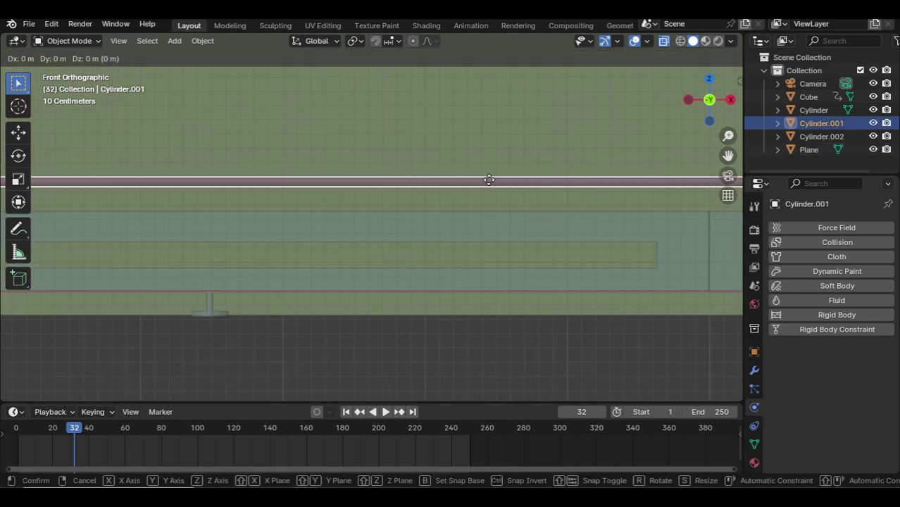
key(z)
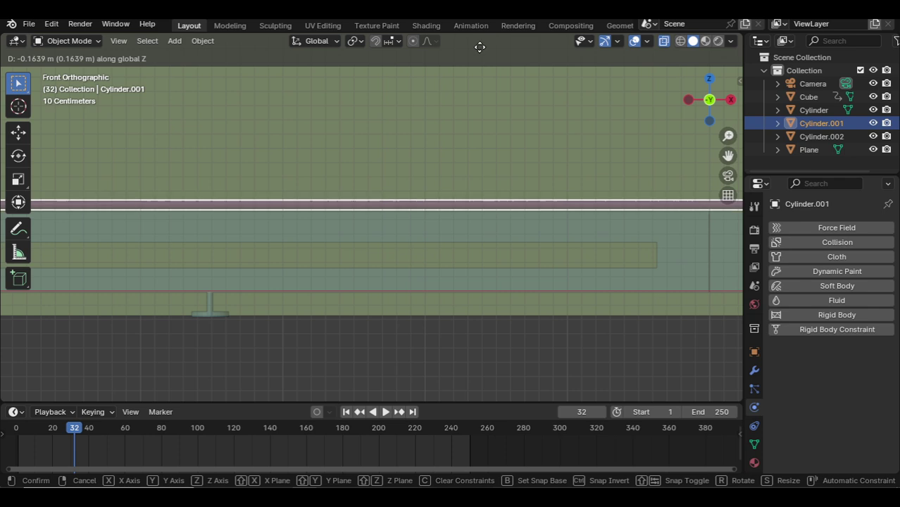
click(481, 79)
shift+click(502, 237)
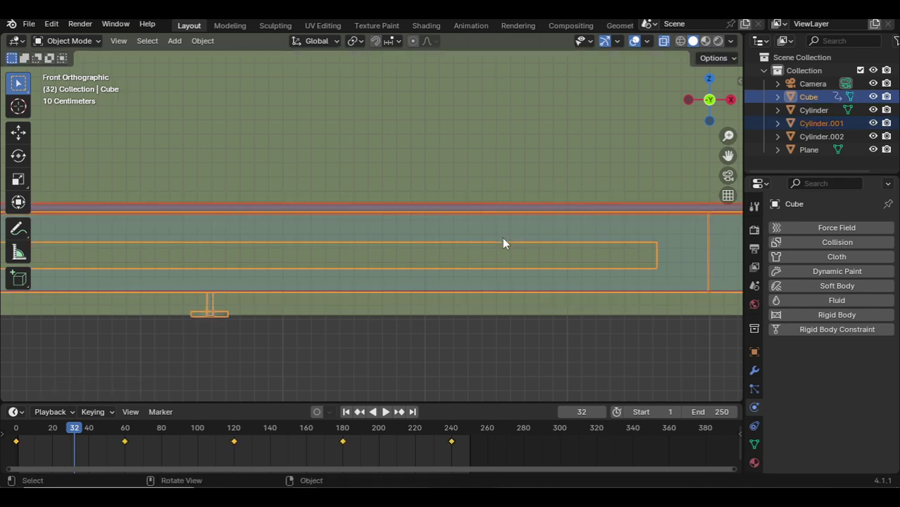
key(ctrl+j)
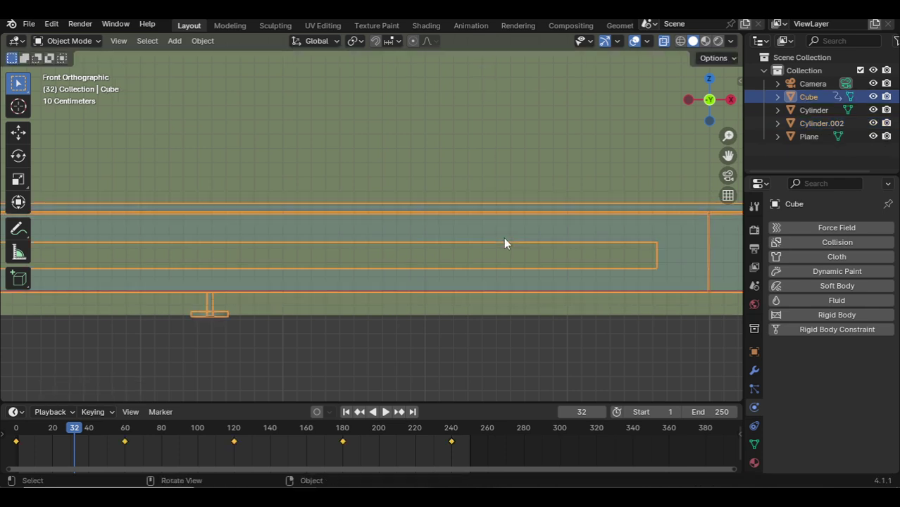
Play the animation through the camera with X-ray off, then stop in right-side view
key(KP_0)
click(465, 266)
key(space)
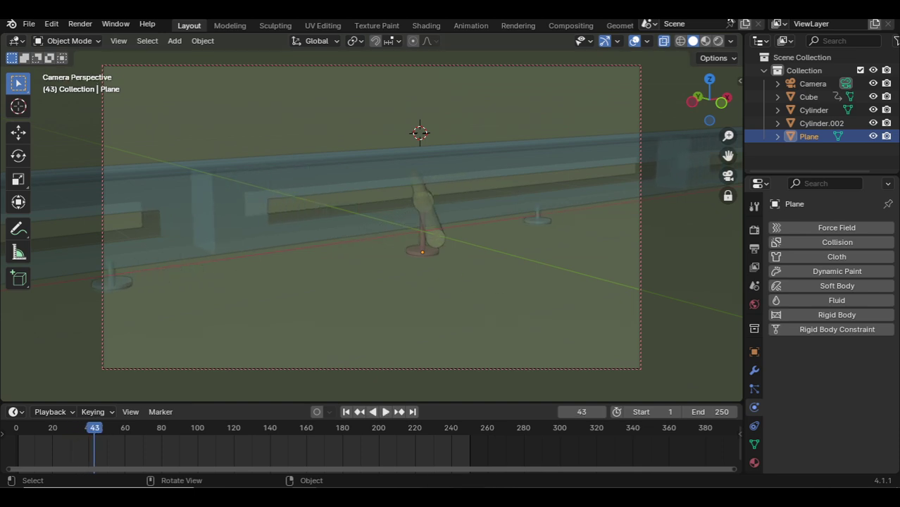
click(664, 40)
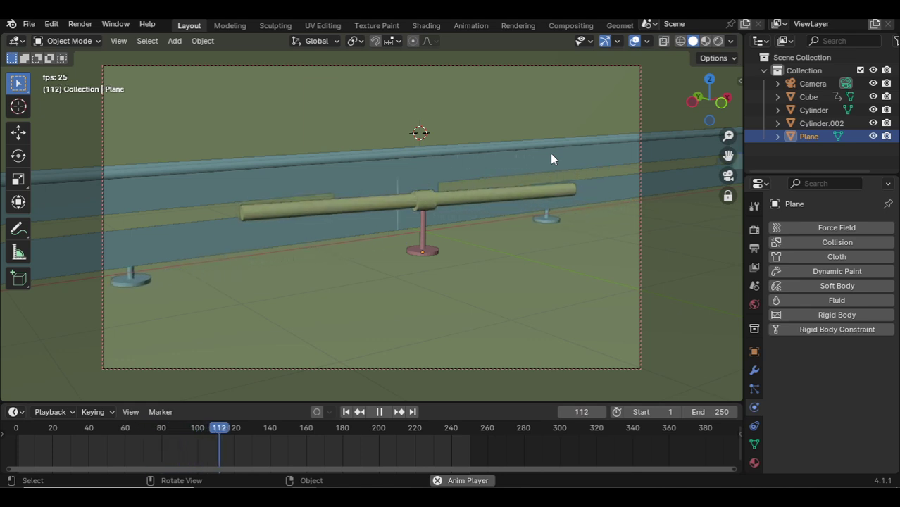
key(space)
key(KP_3)
Select the Cube and, in Edit Mode with X-ray, box-select its two top circles
scroll(340, 226, up, 3)
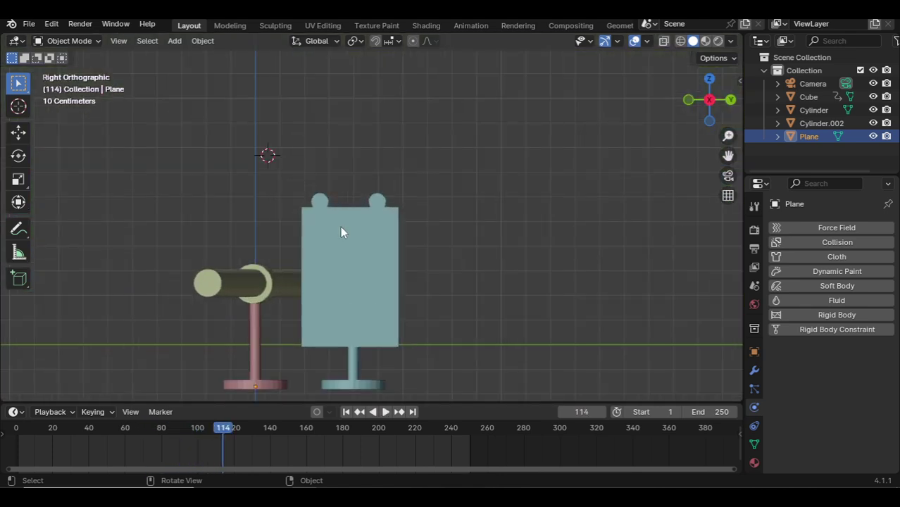
click(305, 196)
click(317, 201)
scroll(368, 204, up, 3)
key(Tab)
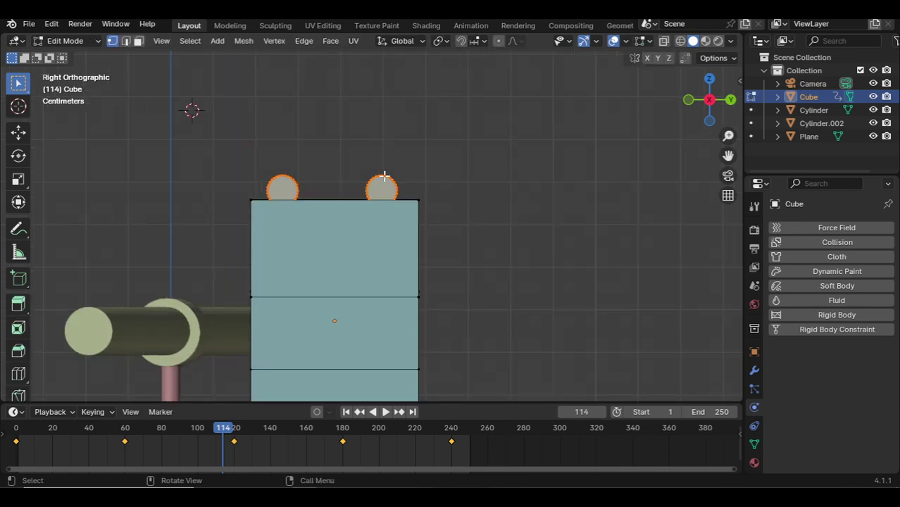
click(380, 176)
click(663, 41)
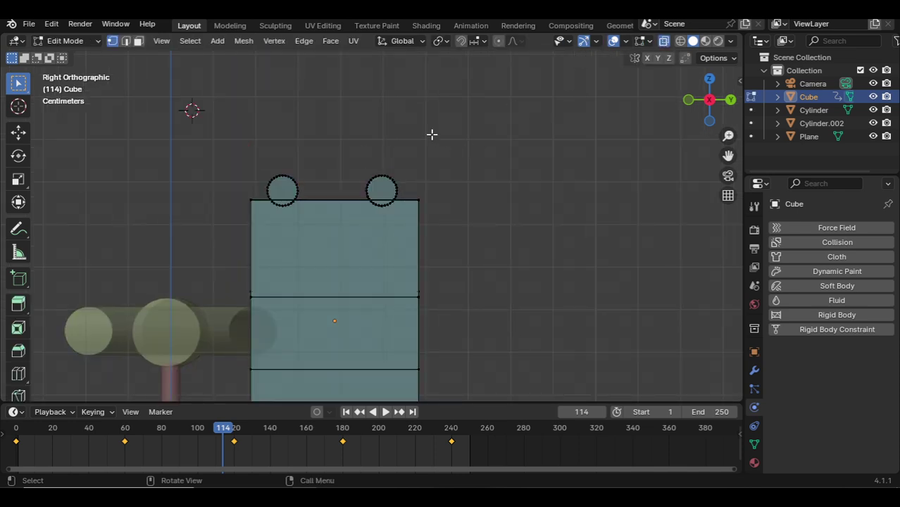
drag(398, 138, 257, 259)
scroll(445, 231, down, 2)
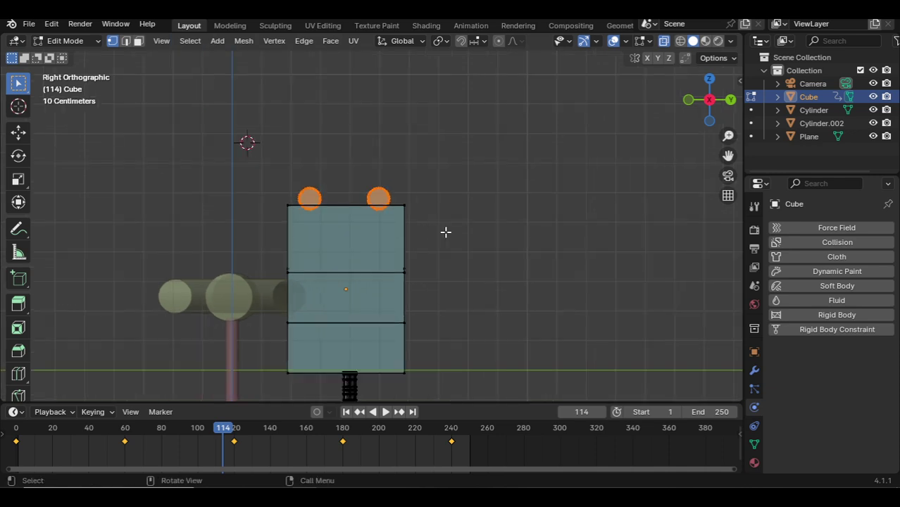
Create Material.001 without nodes and set its base colour pale yellow (H 0.176, S 0.644, V 0.8)
click(755, 463)
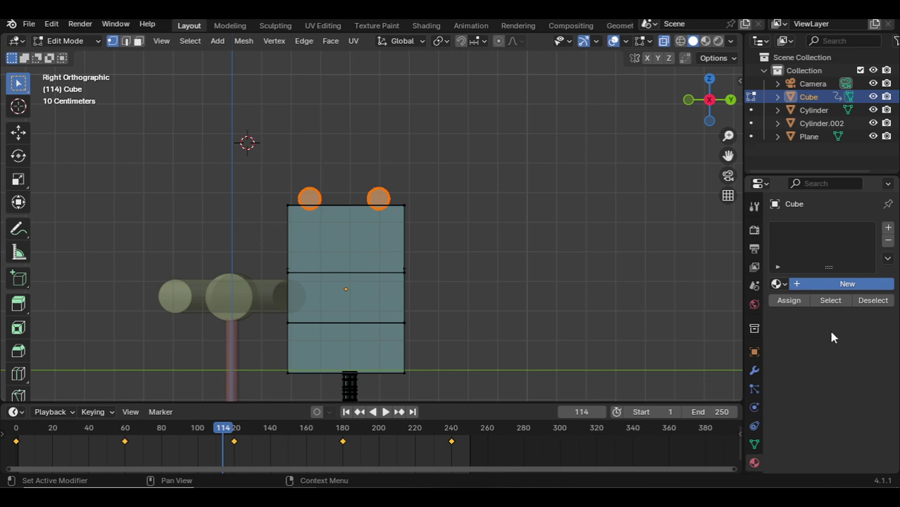
click(840, 288)
click(837, 360)
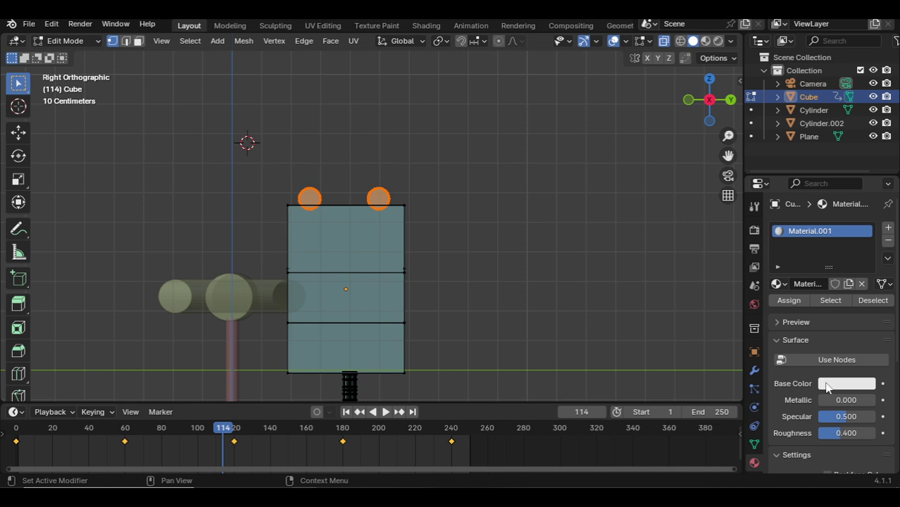
click(828, 384)
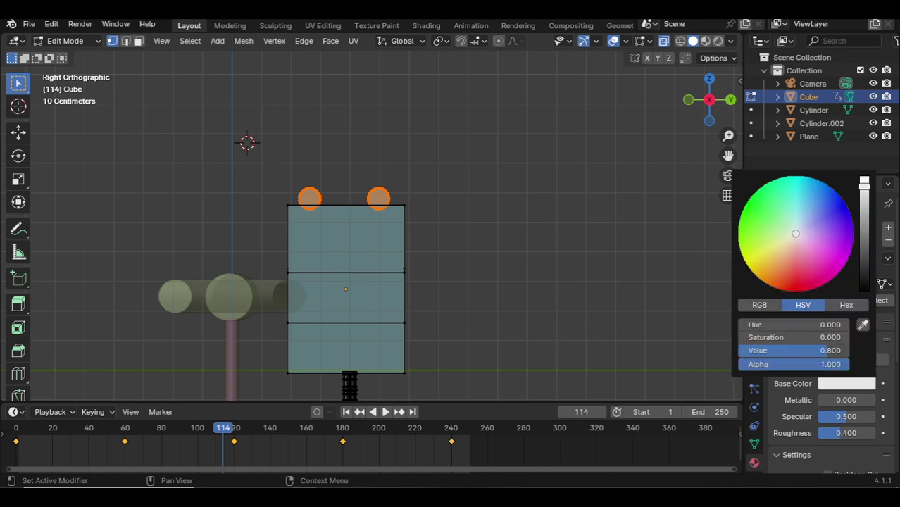
click(777, 244)
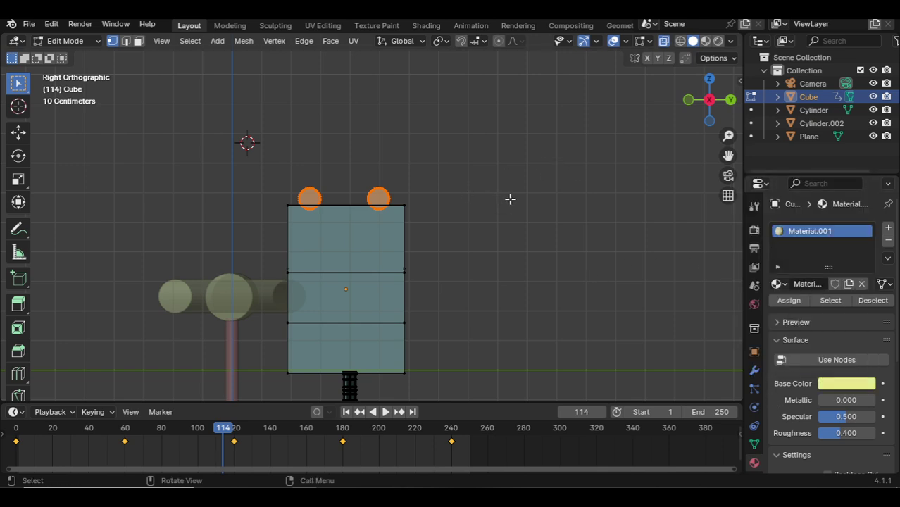
Add a second material slot with a new full-brightness yellow-orange material
click(889, 229)
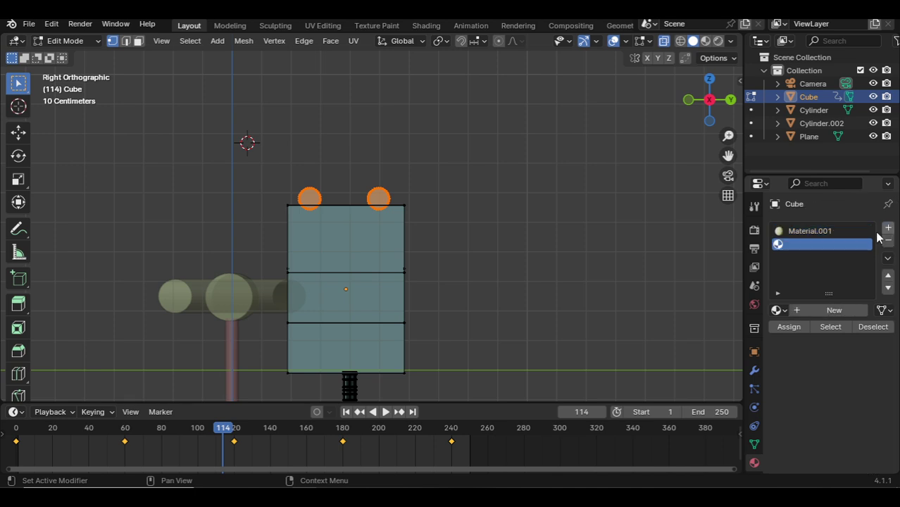
click(823, 310)
click(831, 410)
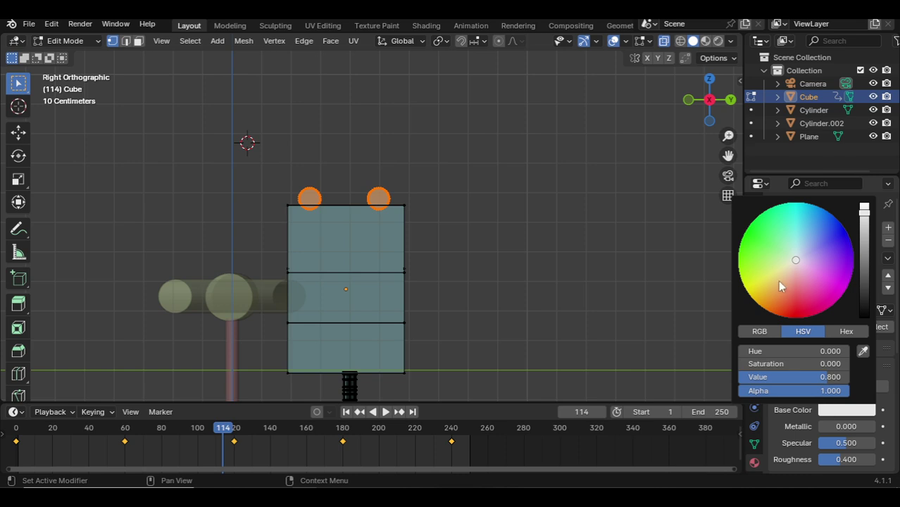
drag(779, 282, 773, 286)
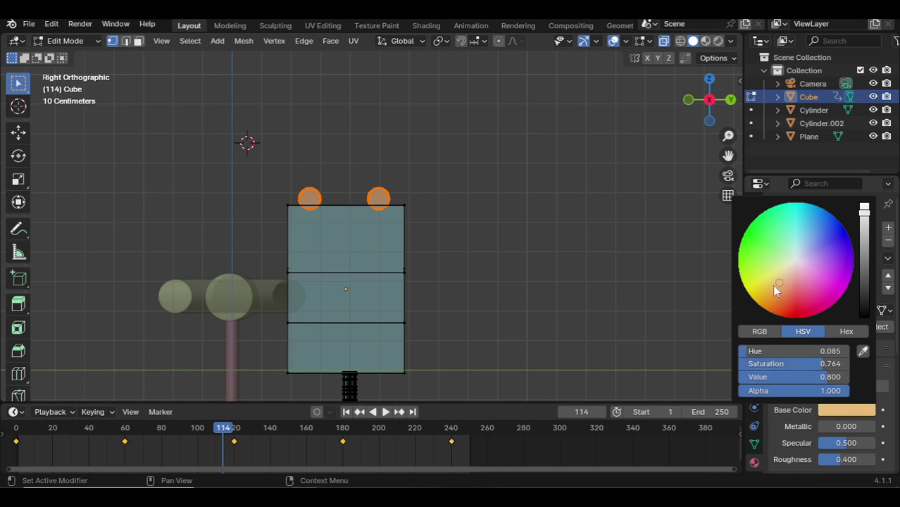
click(863, 208)
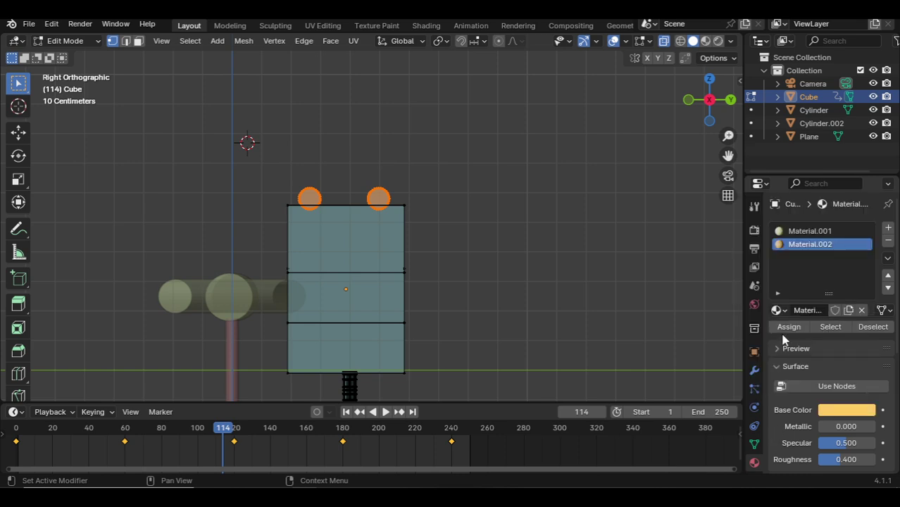
scroll(509, 318, down, 3)
scroll(351, 238, up, 2)
scroll(339, 192, up, 1)
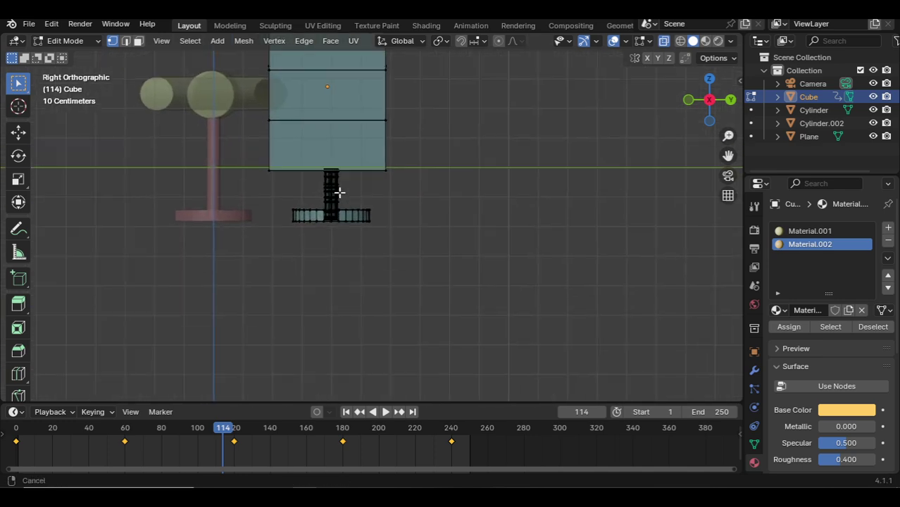
Select the T-shaped foot and add a third slot with a new full-brightness pink material
key(l)
key(l)
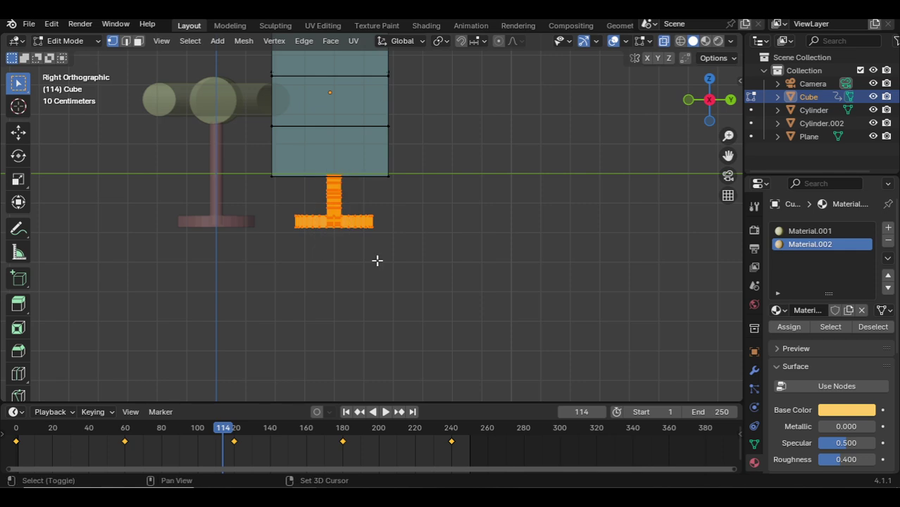
click(888, 227)
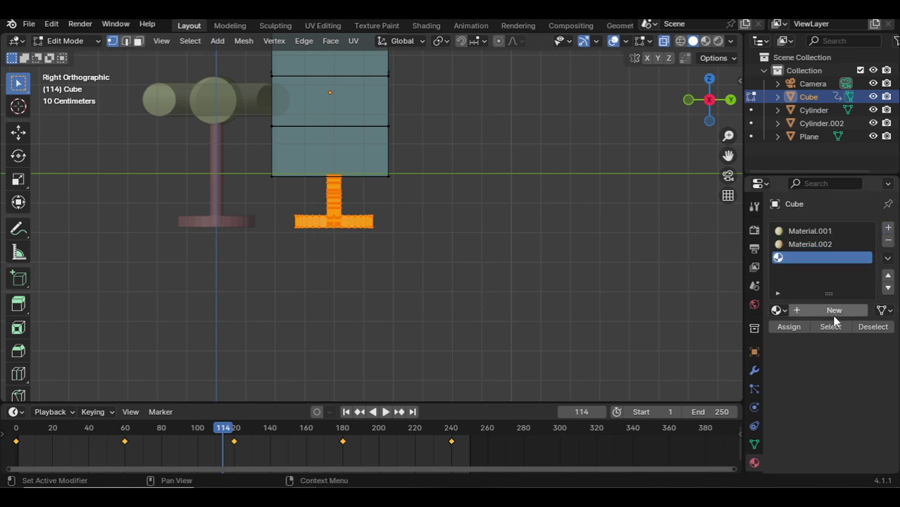
click(834, 310)
click(831, 410)
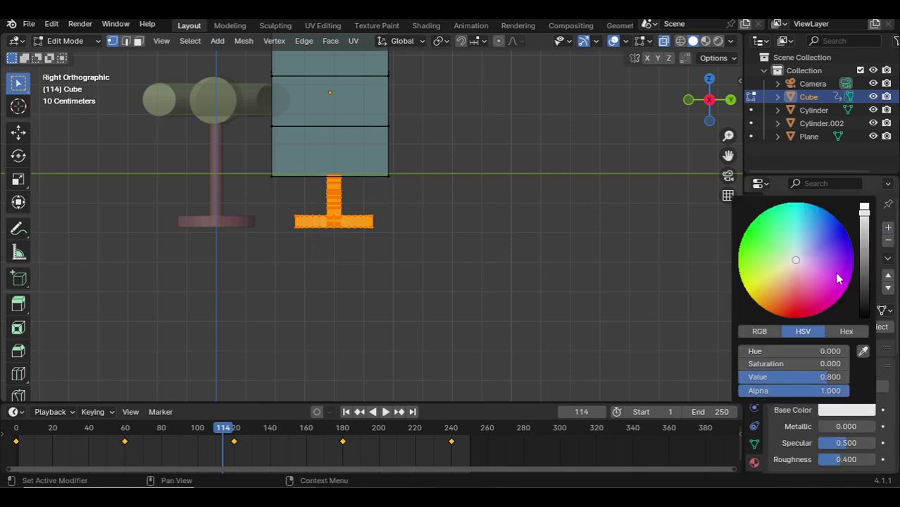
click(860, 214)
click(807, 279)
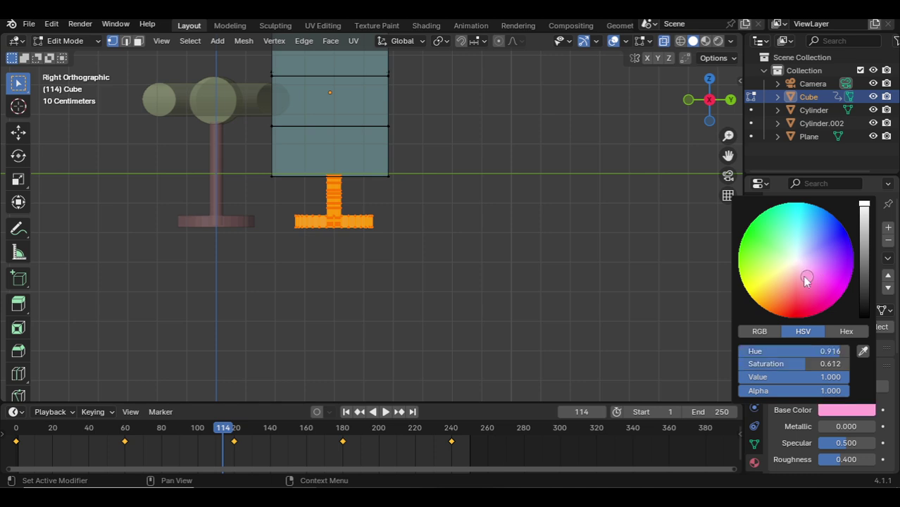
Reselect the T-foot's bottom bar and stem and assign them the pink material
click(554, 283)
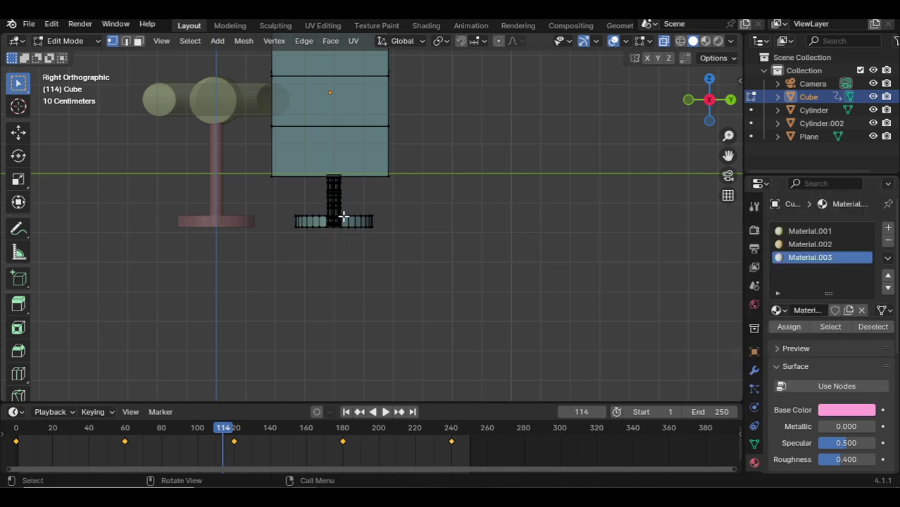
drag(274, 201, 432, 242)
shift+drag(379, 154, 306, 257)
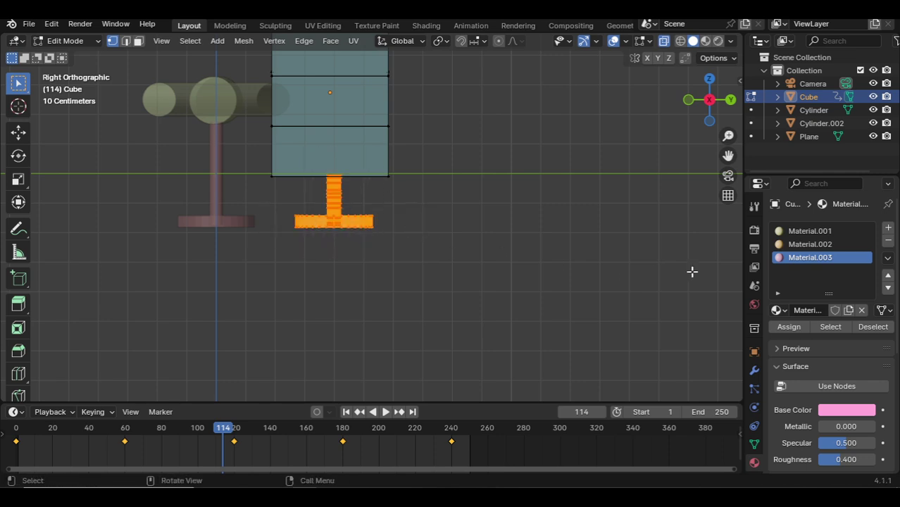
click(660, 88)
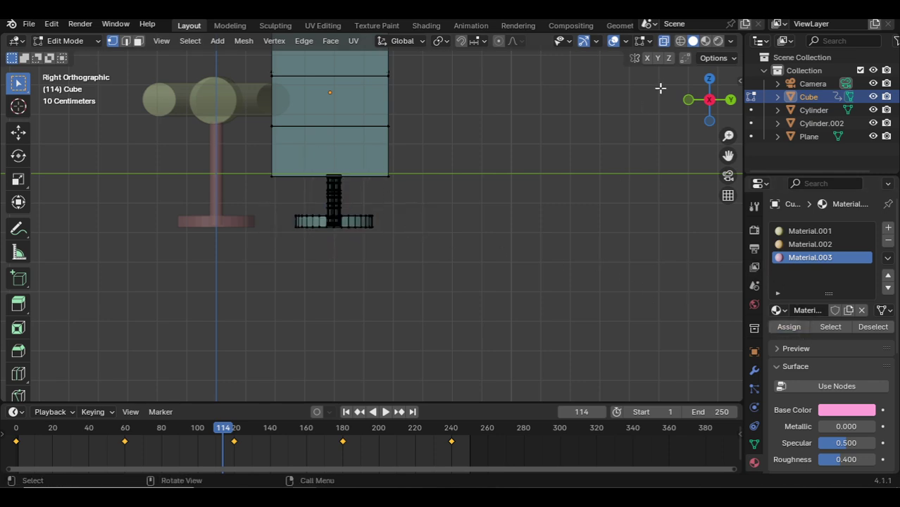
Leave X-ray and Edit Mode, shade by material colour, and play the animation through the camera
click(663, 42)
key(Tab)
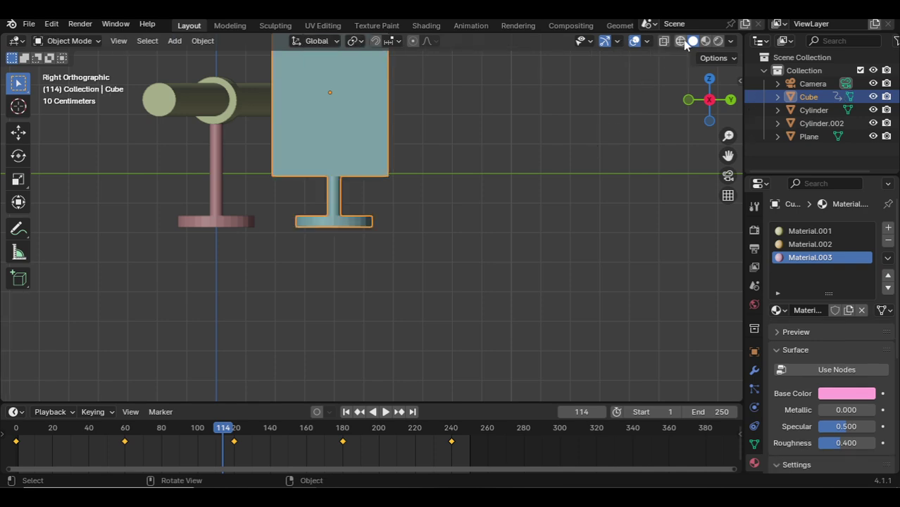
click(732, 41)
click(674, 240)
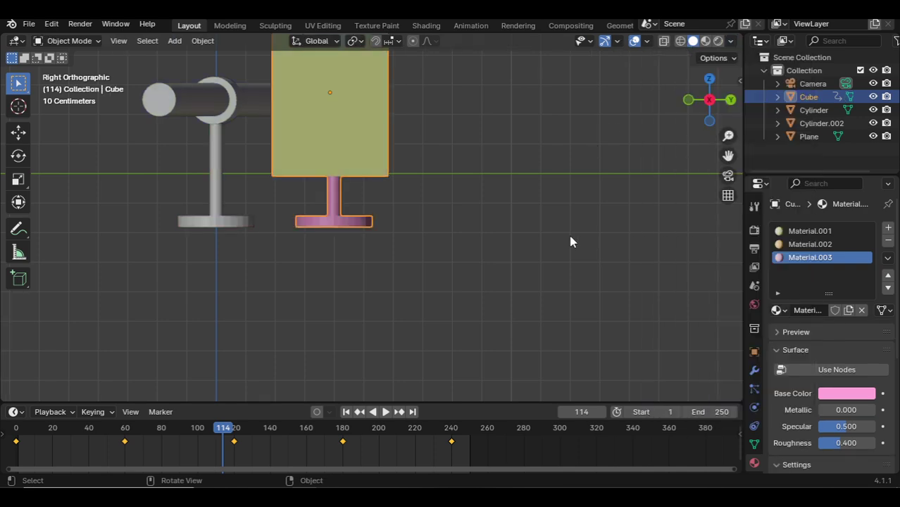
mouse_move(493, 208)
middle_down()
mouse_move(401, 169)
mouse_move(453, 182)
middle_up()
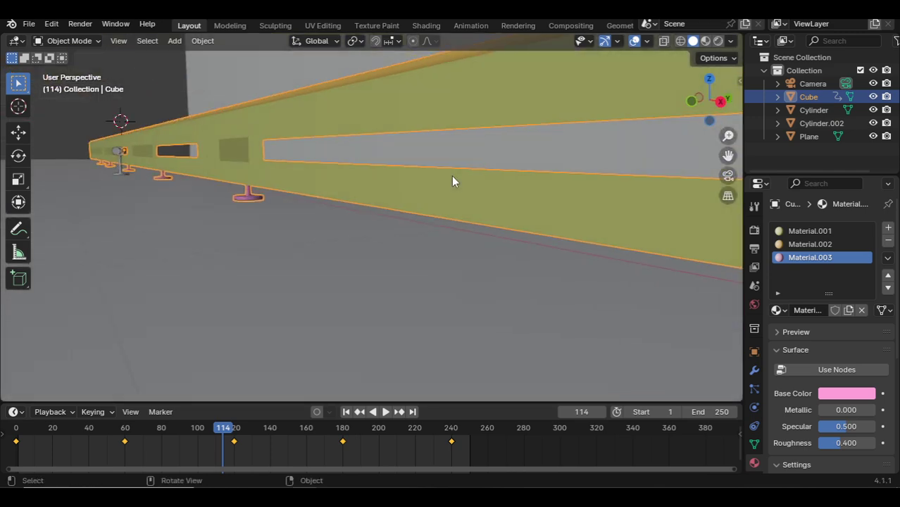
key(KP_0)
click(505, 262)
key(space)
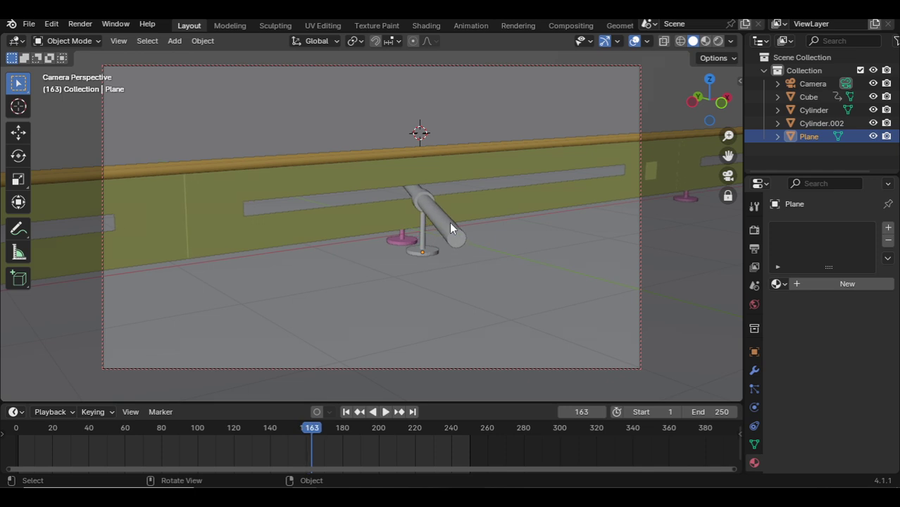
Stop playback and give Cylinder.002 a new material using 4.jpg from the Print folder as base-colour image texture
key(space)
click(474, 207)
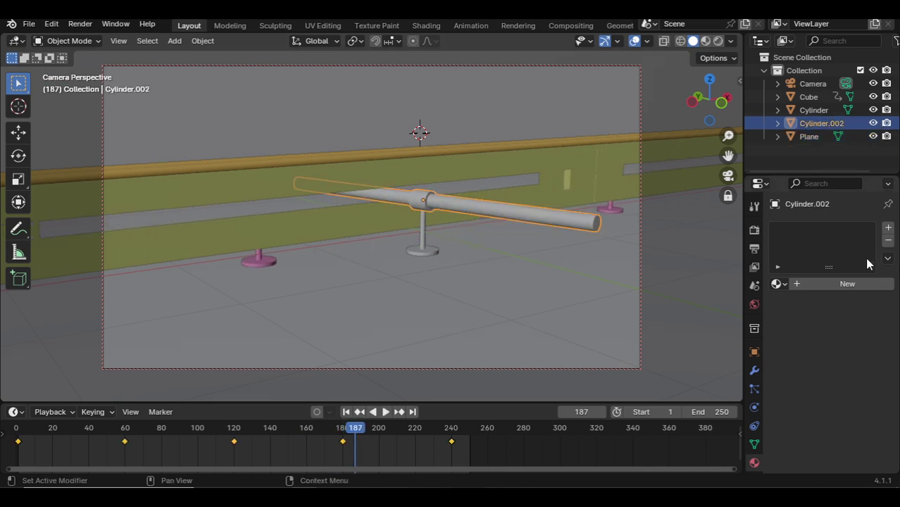
click(846, 285)
click(823, 391)
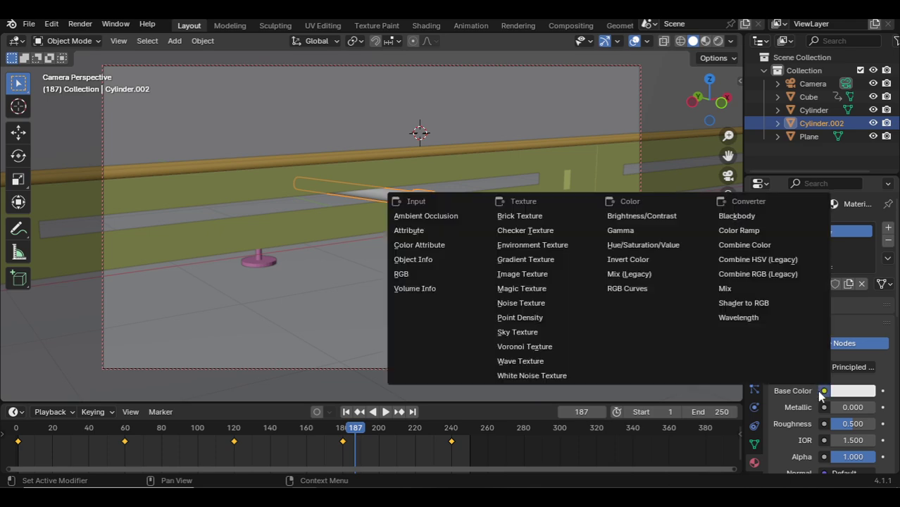
click(528, 274)
click(868, 407)
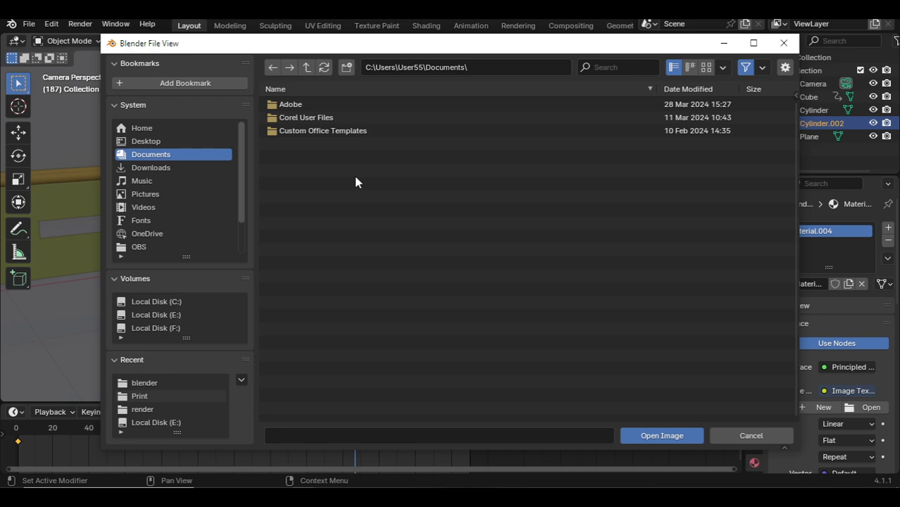
click(139, 396)
double_click(311, 130)
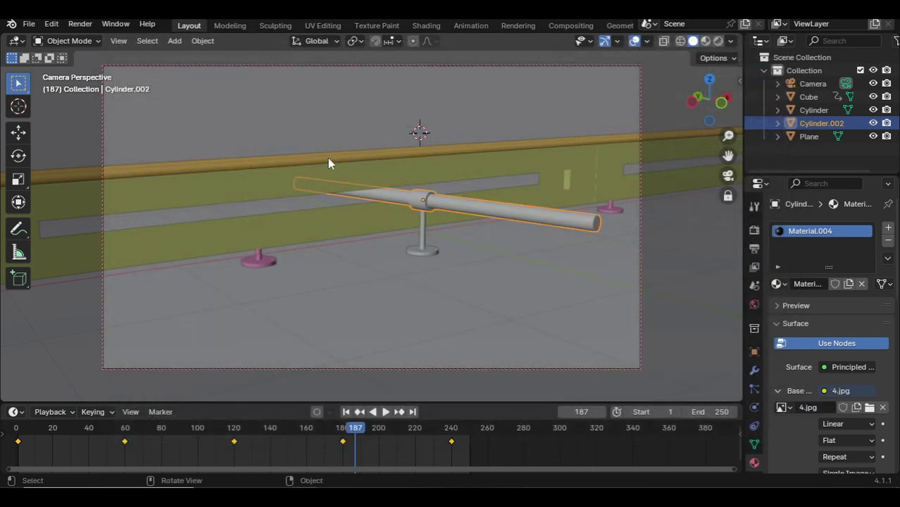
Give the upright stand Cylinder a new Material.005 with wood.jpg from E:\Print\ as base-colour image texture
click(421, 245)
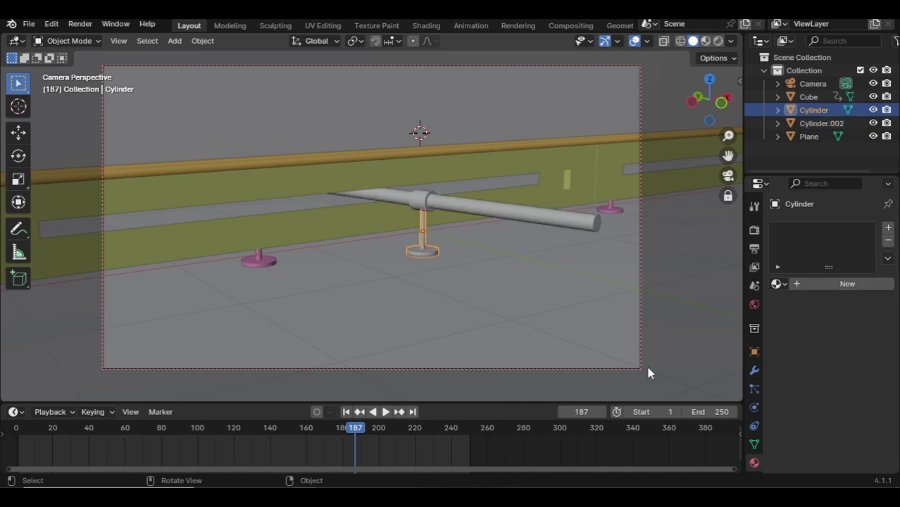
click(848, 284)
click(824, 391)
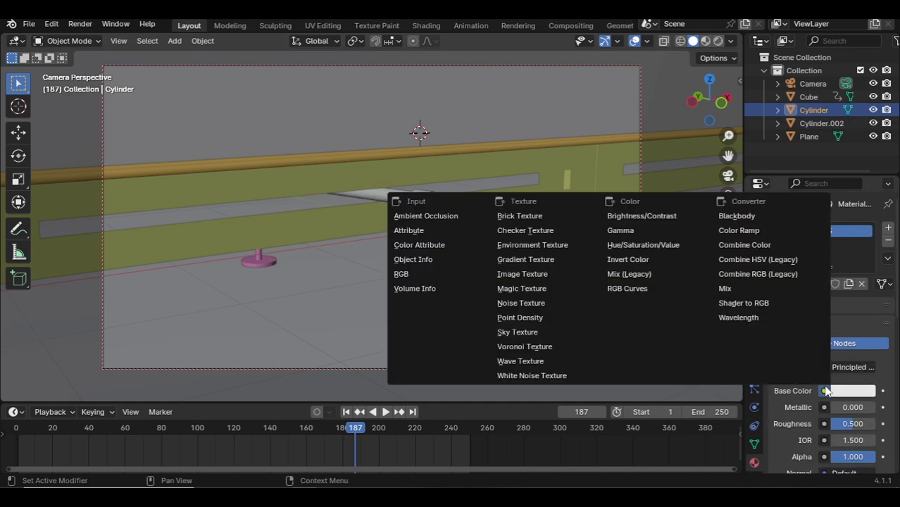
click(530, 274)
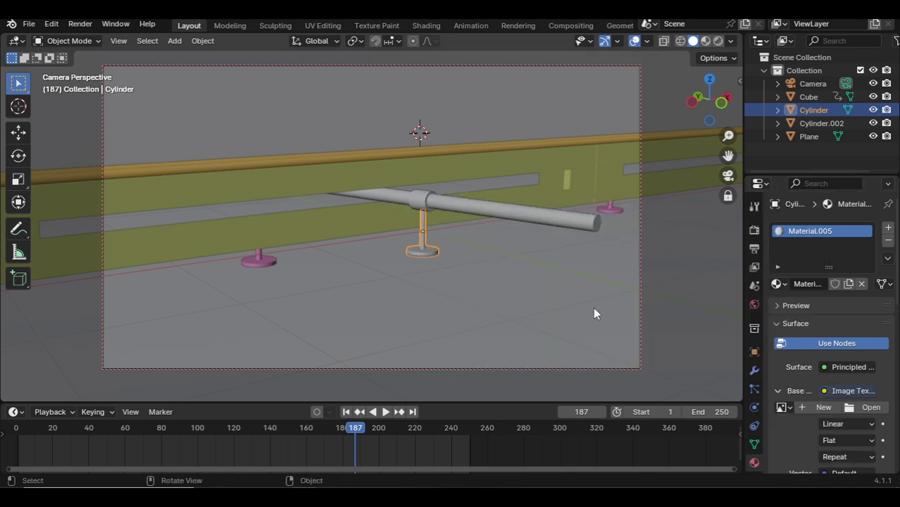
click(861, 407)
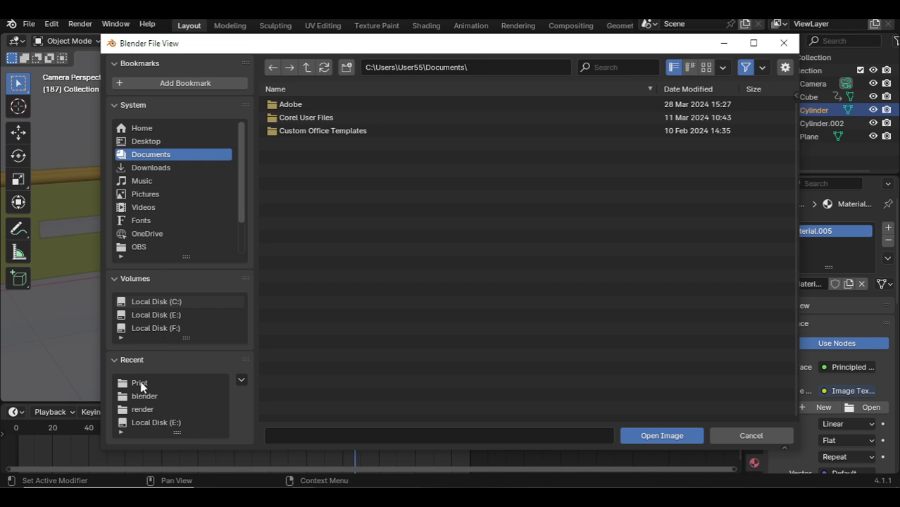
click(174, 385)
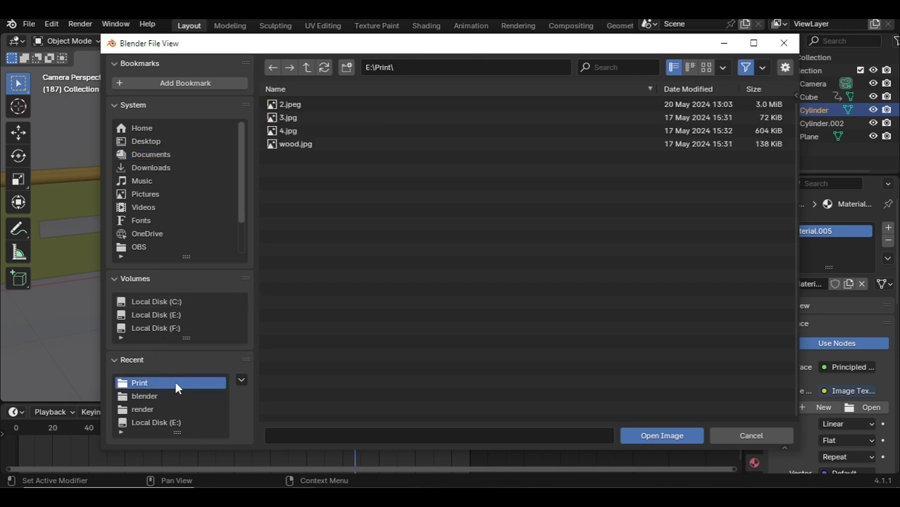
double_click(275, 145)
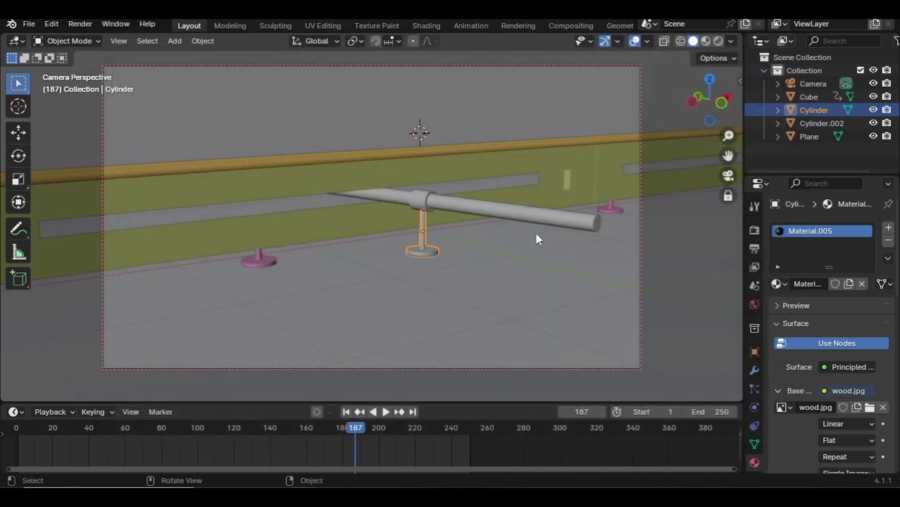
click(539, 222)
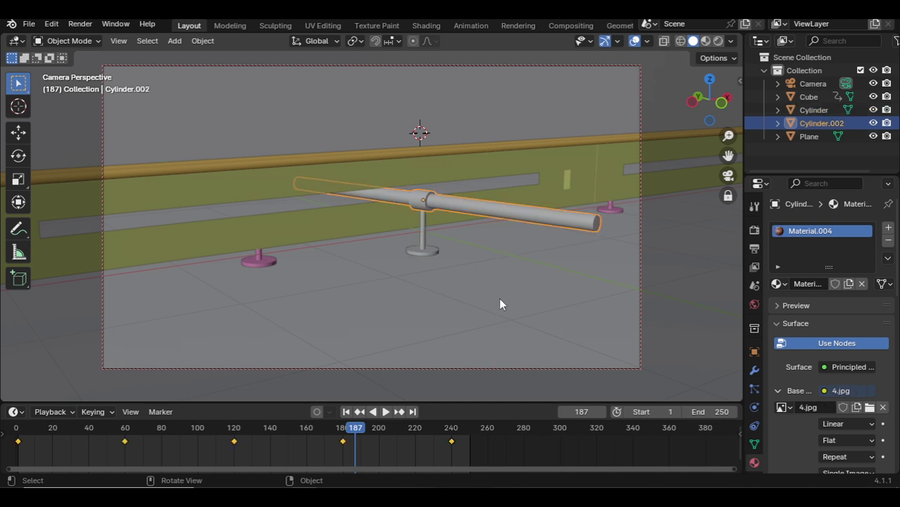
In Material Preview shading, set the rod's texture to wood.jpg and the stand's texture to 3.jpg
click(707, 41)
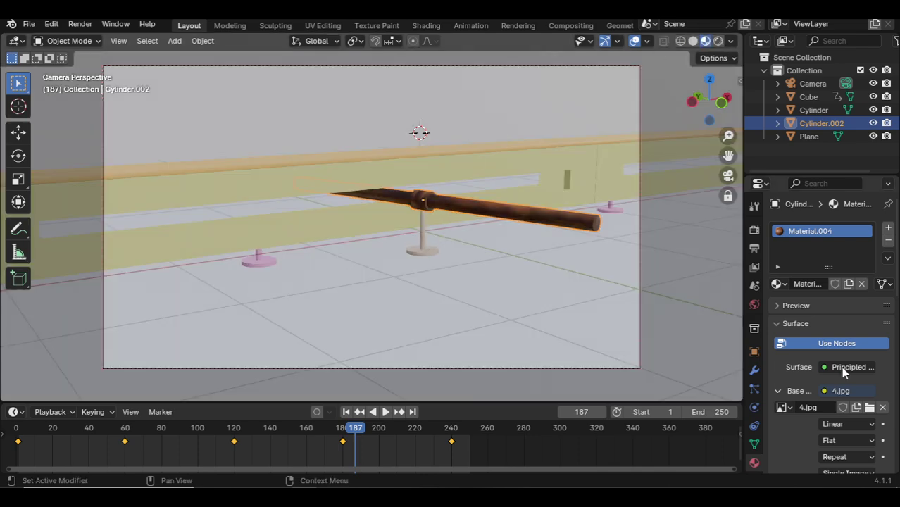
click(870, 407)
double_click(292, 145)
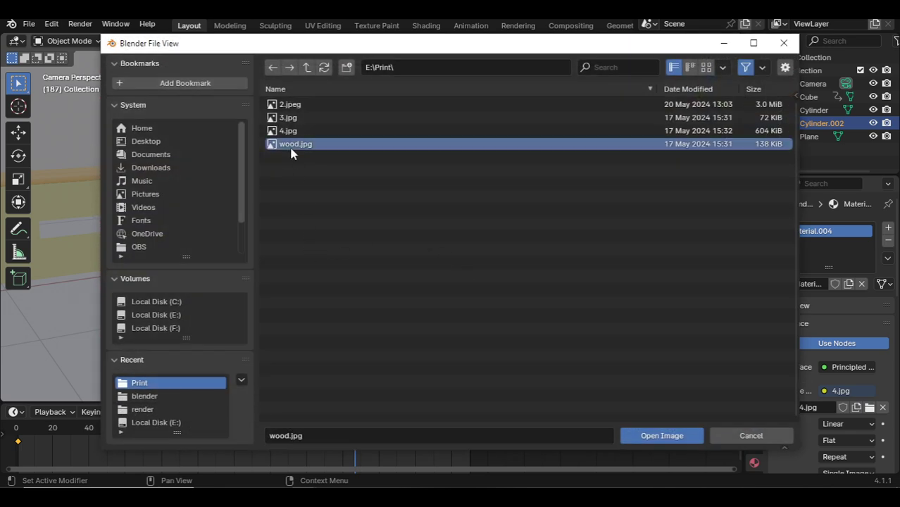
click(425, 244)
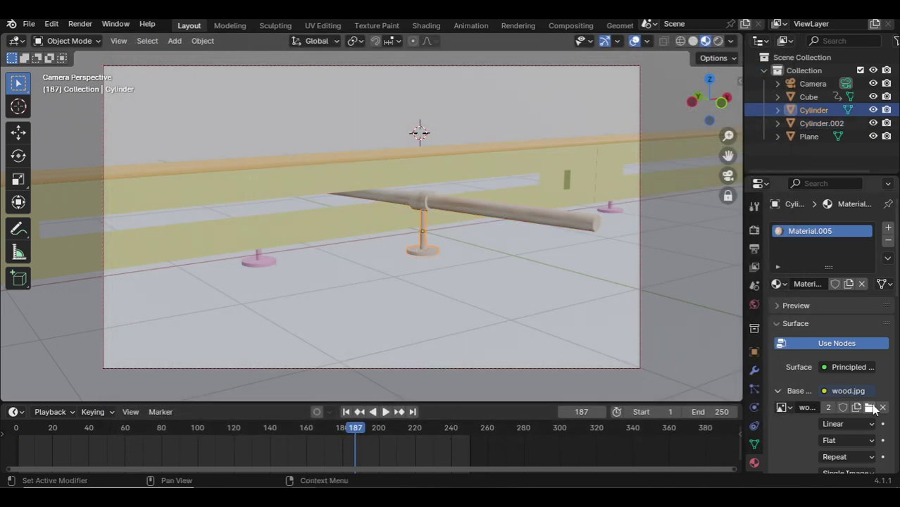
click(869, 408)
double_click(304, 120)
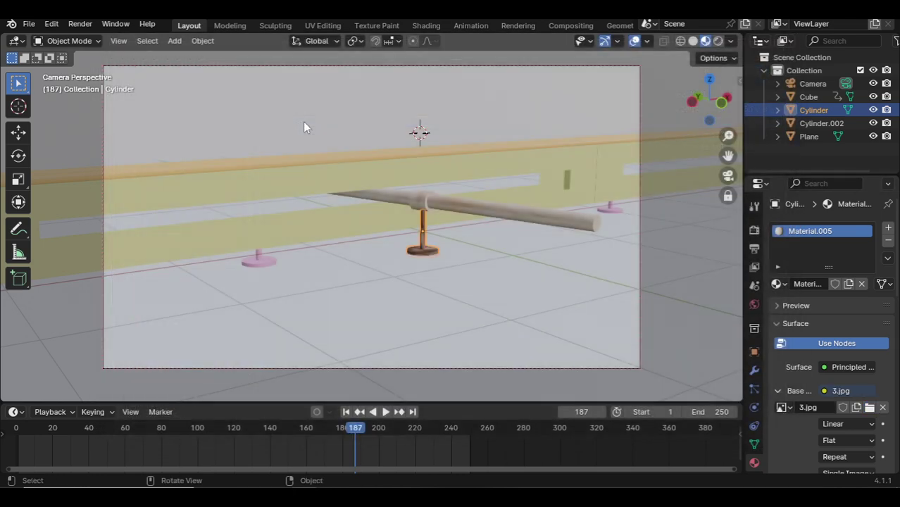
click(346, 248)
click(277, 259)
Select the floor Plane and create a new node-based Material.006 for it
click(615, 344)
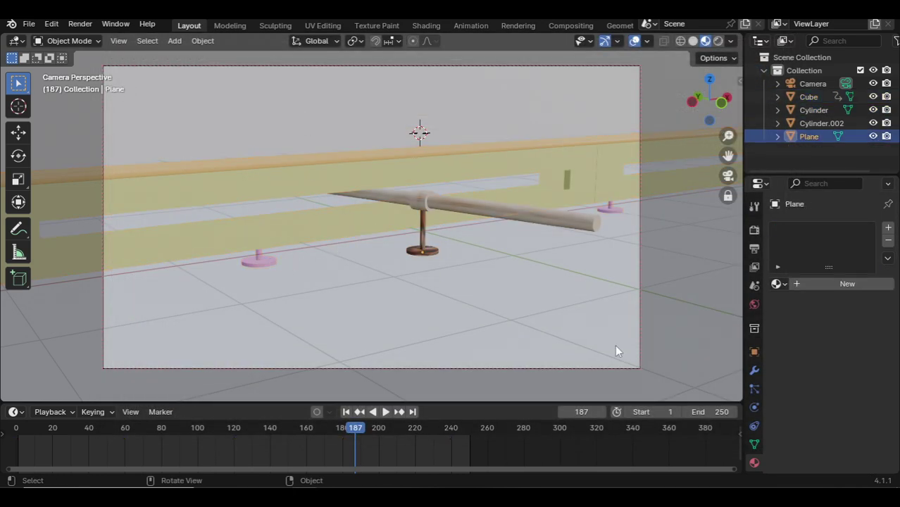
click(813, 289)
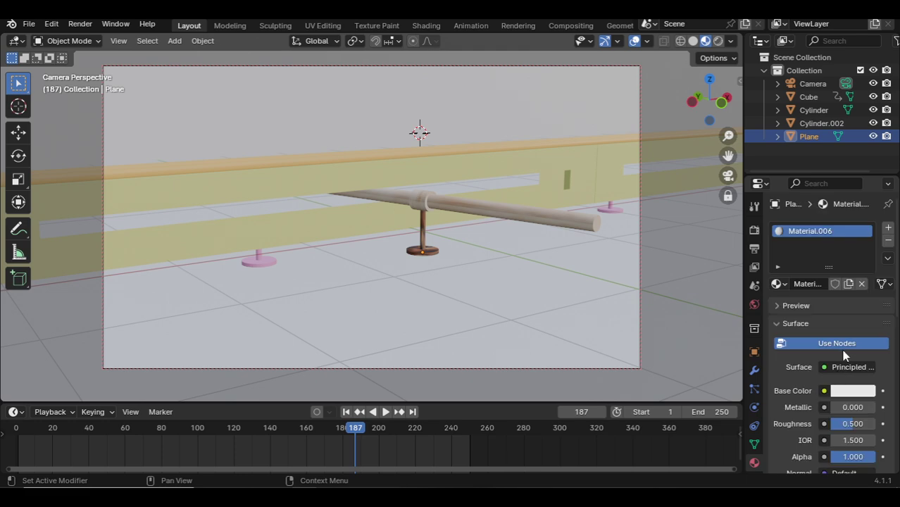
click(843, 345)
click(841, 369)
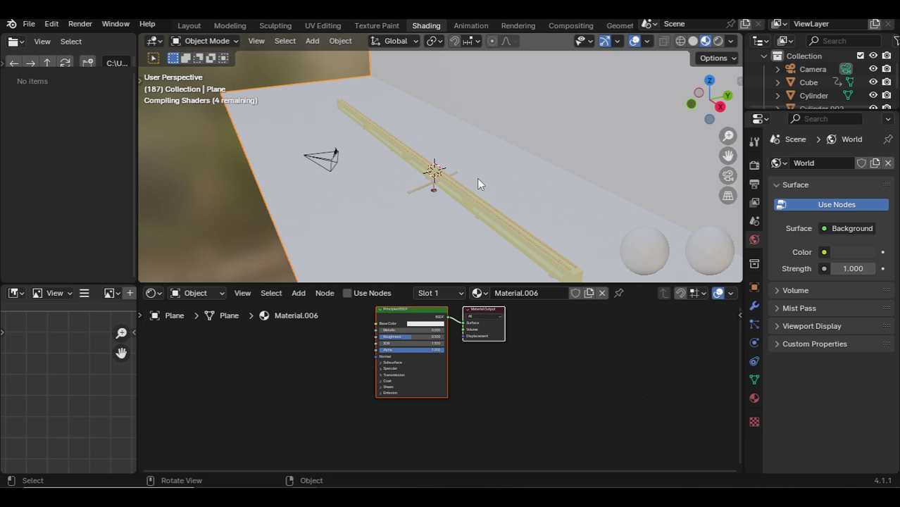
Add a Brick Texture node and connect its Color to the Principled BSDF Base Color
key(shift+a)
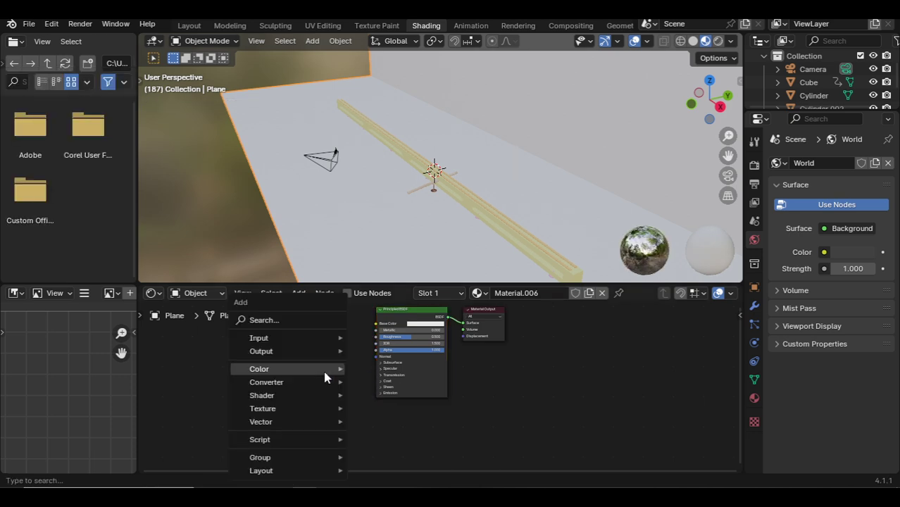
click(317, 323)
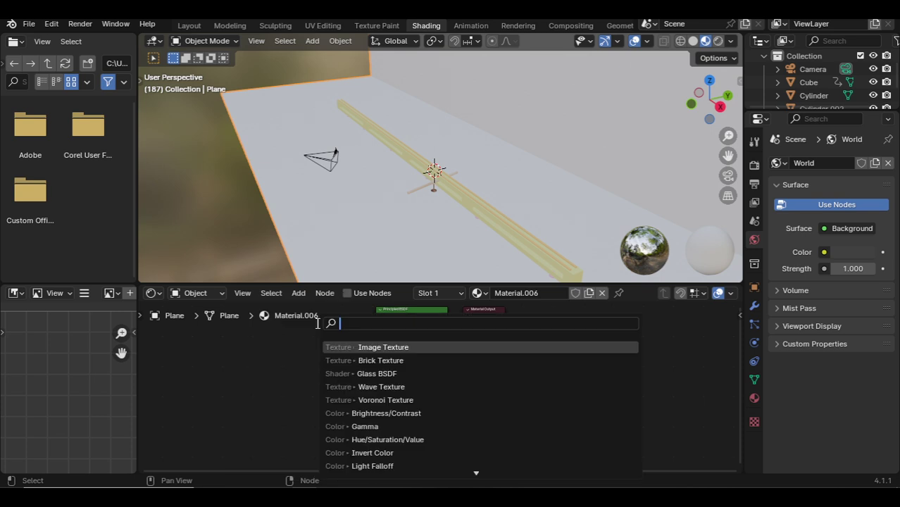
text(brick)
key(Return)
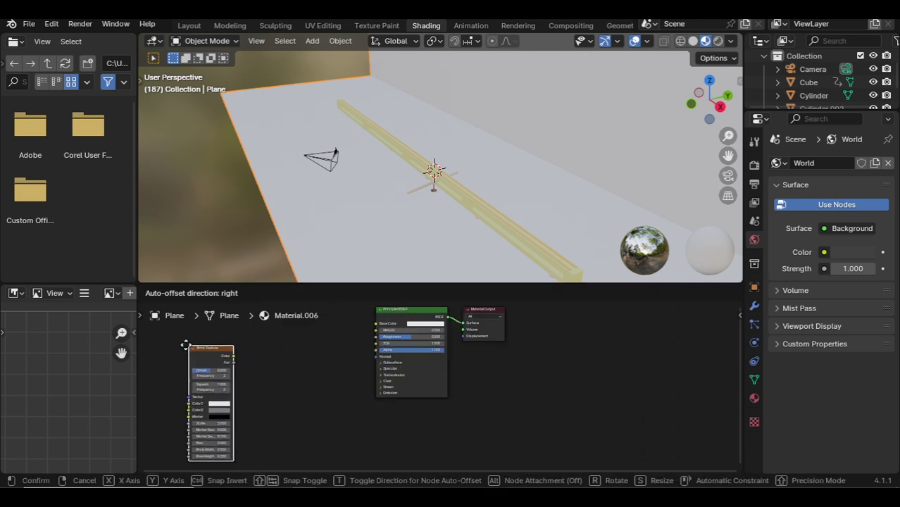
click(183, 345)
drag(230, 356, 376, 323)
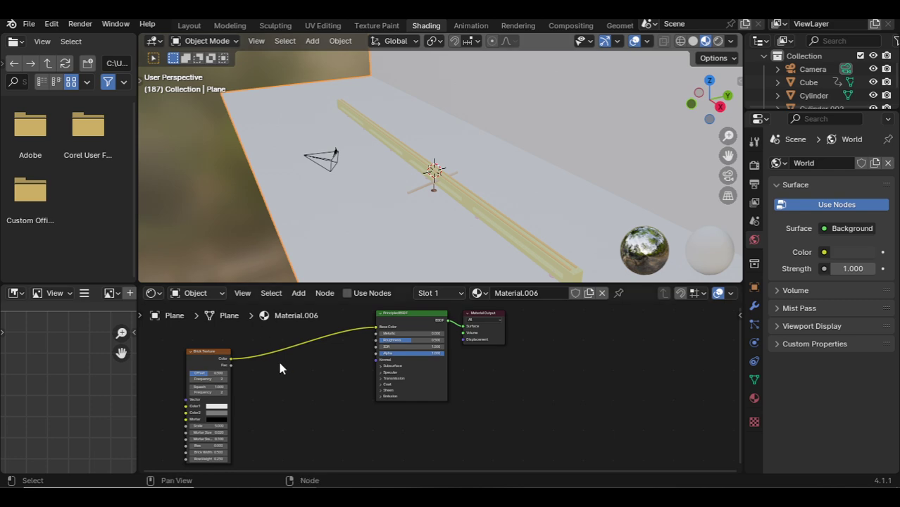
Add a Wave Texture node by mistake and delete it again
key(shift)
key(shift+a)
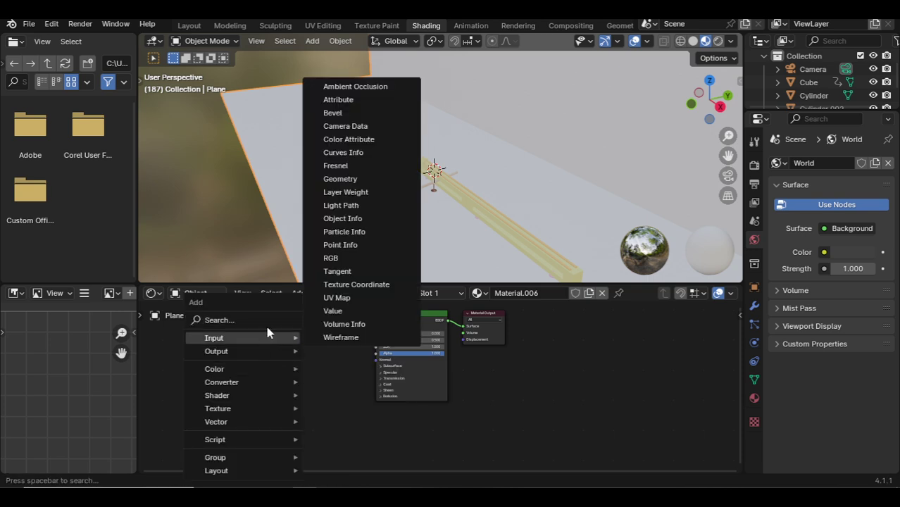
click(270, 322)
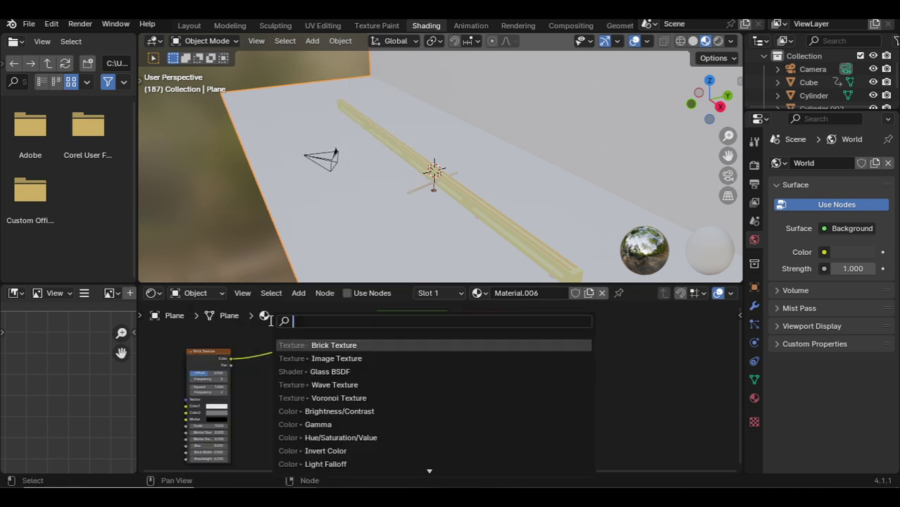
click(356, 381)
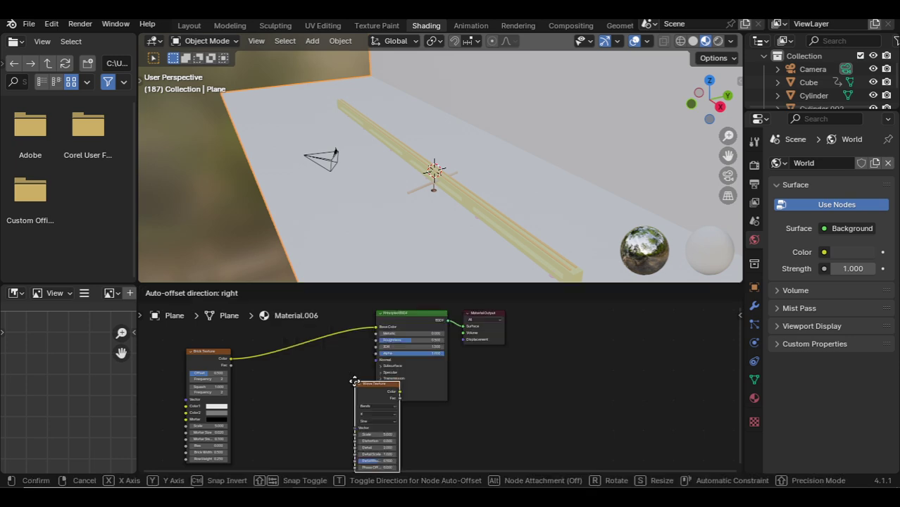
click(317, 386)
key(x)
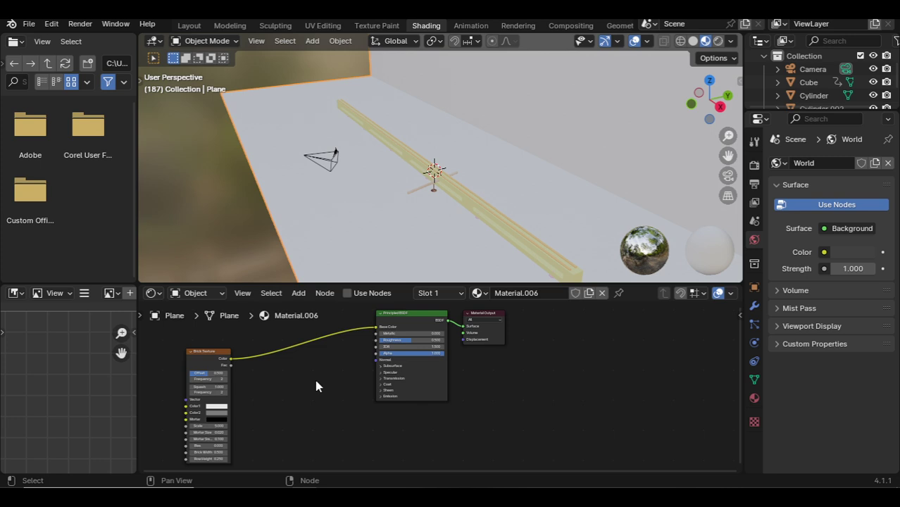
Add a Geometry node and connect its Position output to the Principled BSDF Base Color
key(shift+a)
click(300, 319)
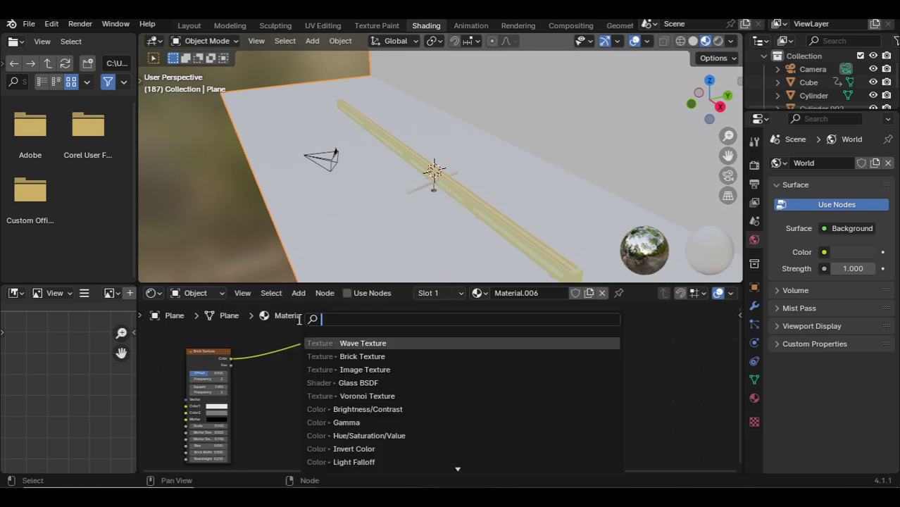
text(ge)
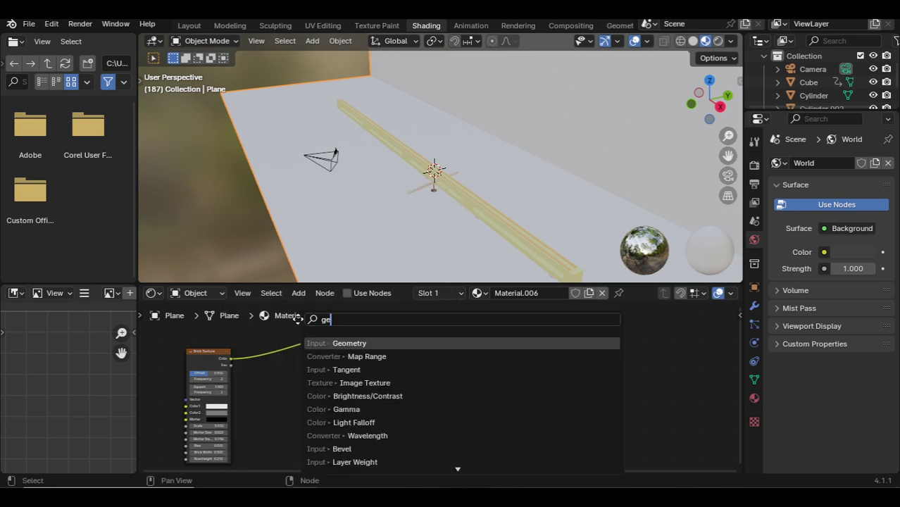
key(Return)
click(326, 373)
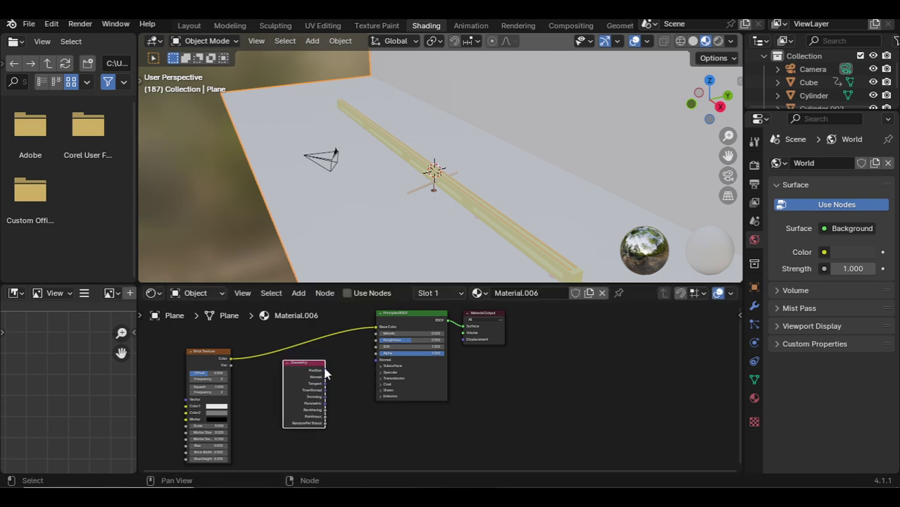
drag(324, 370, 381, 328)
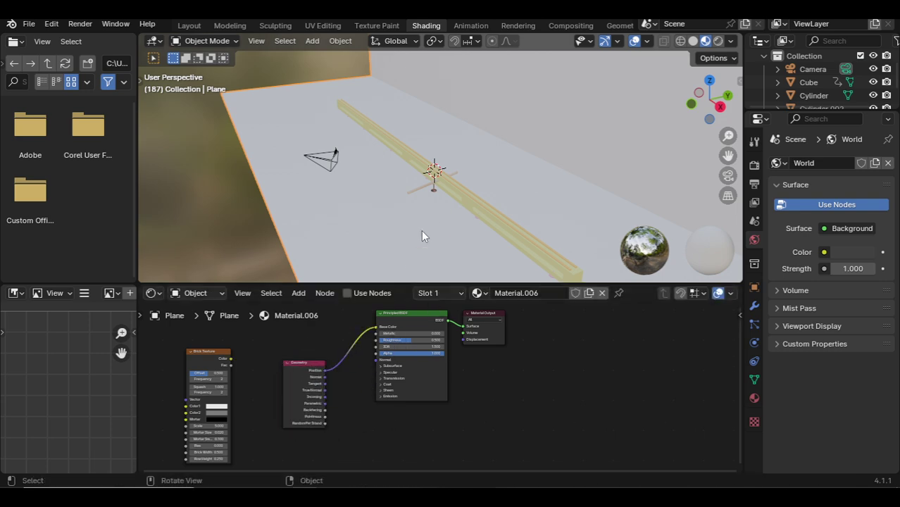
middle_drag(421, 230, 350, 211)
middle_drag(214, 148, 406, 162)
key(KP_0)
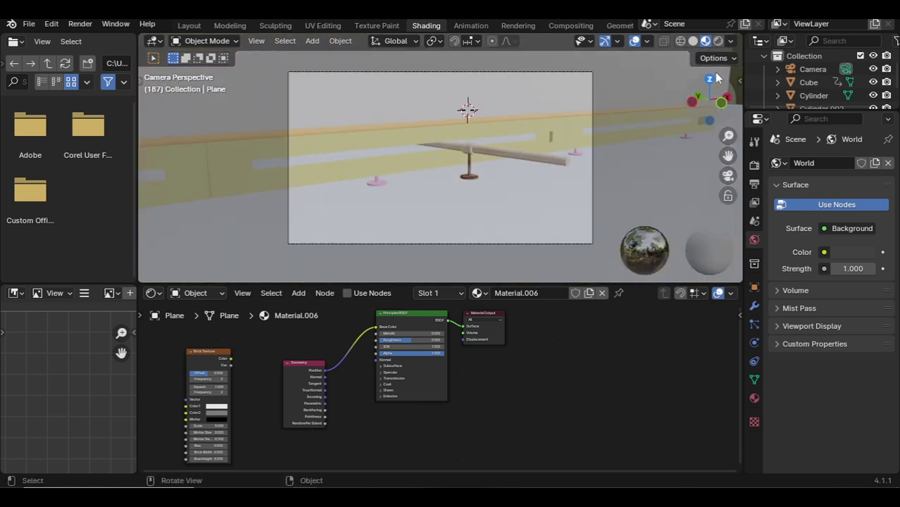
Switch to rendered shading and inspect the scene from the front and right views
click(717, 45)
key(KP_0)
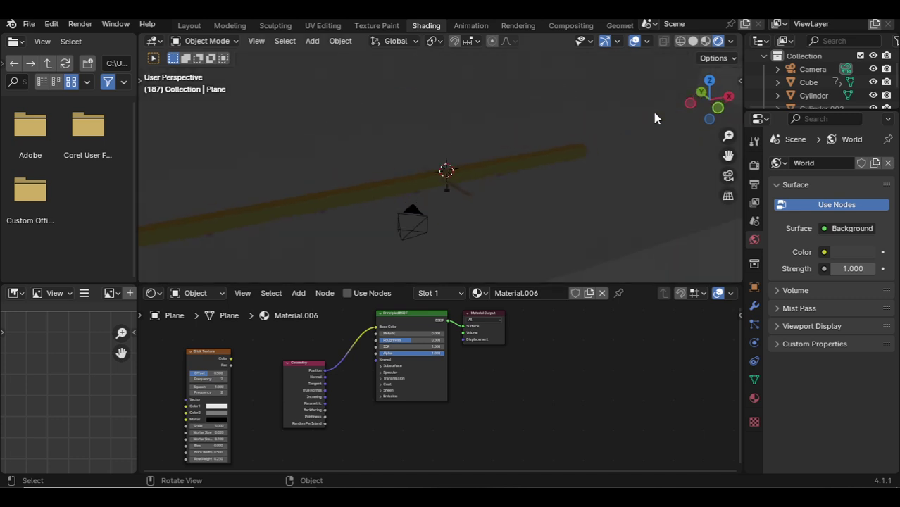
key(KP_1)
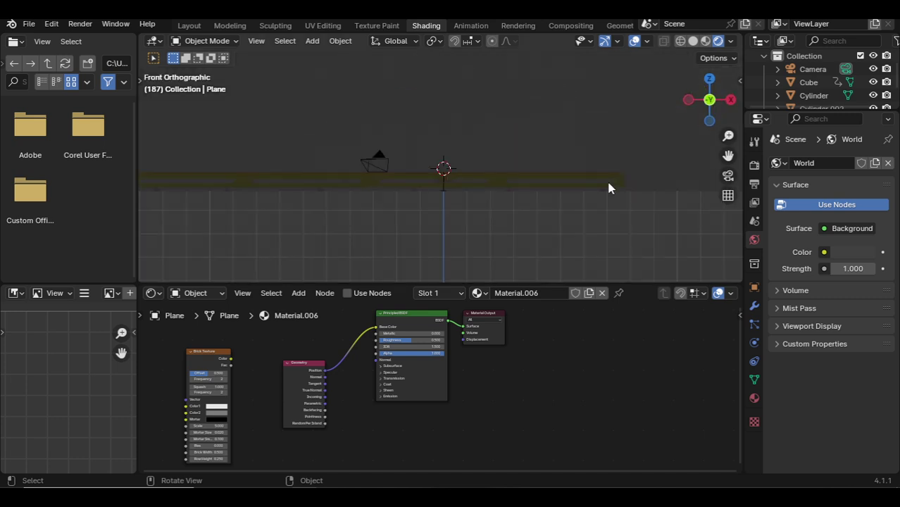
key(KP_3)
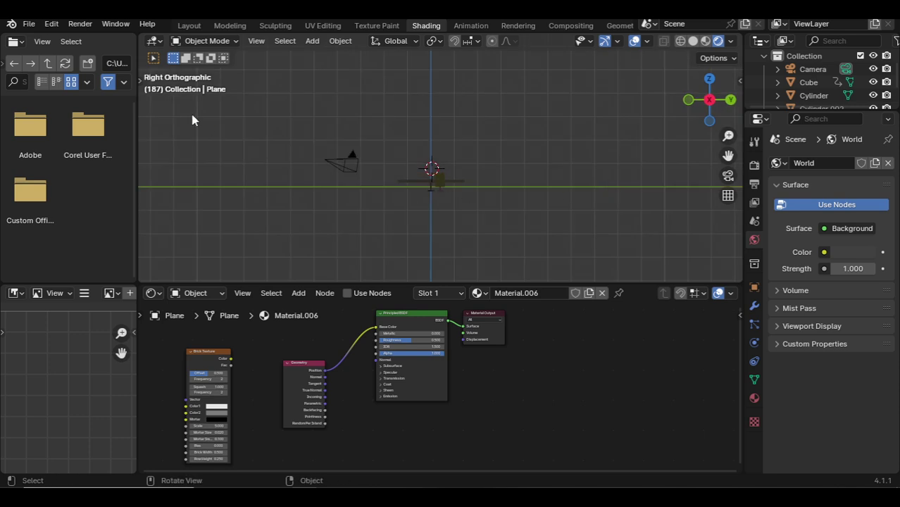
Add an area light above the rail, enlarge it, and set its power to 200 W
key(shift+a)
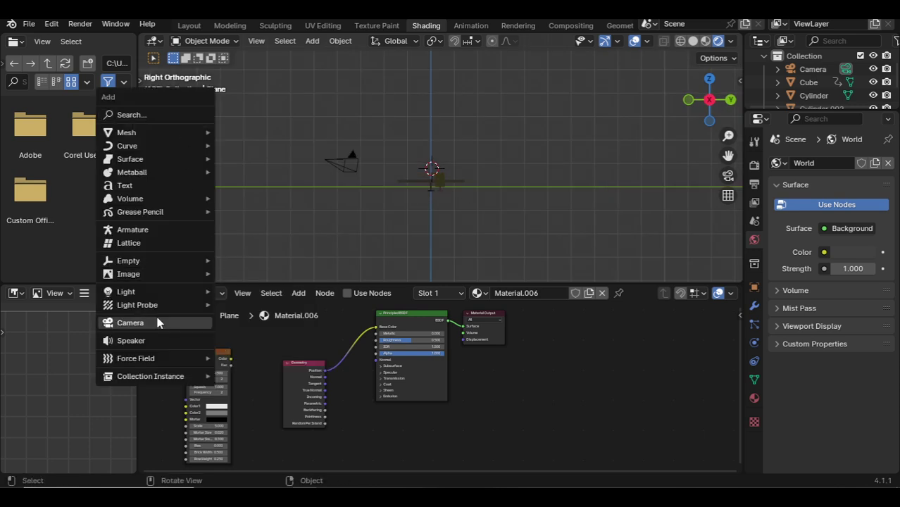
mouse_move(126, 292)
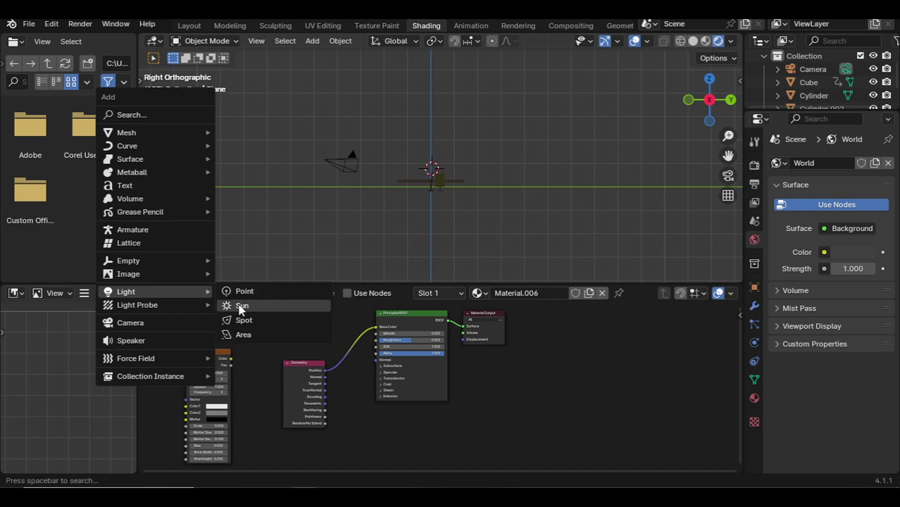
click(241, 335)
key(g)
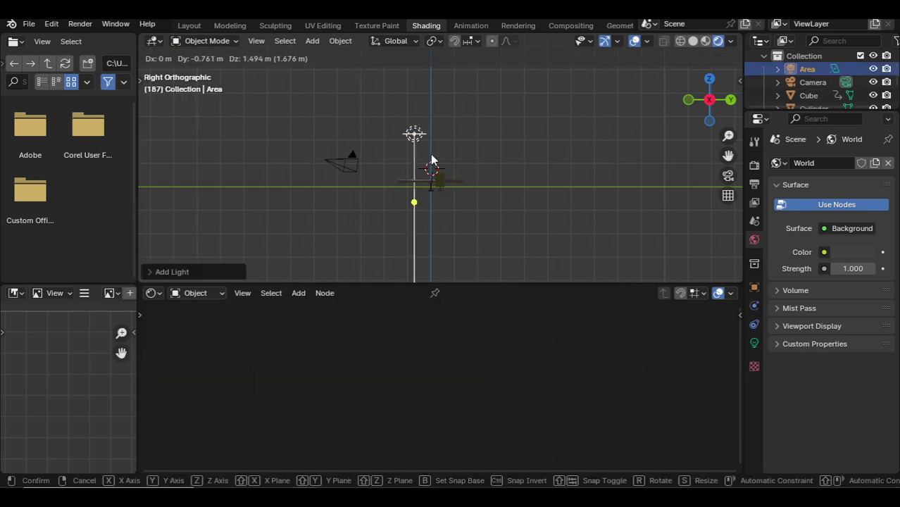
click(422, 149)
key(s)
click(496, 177)
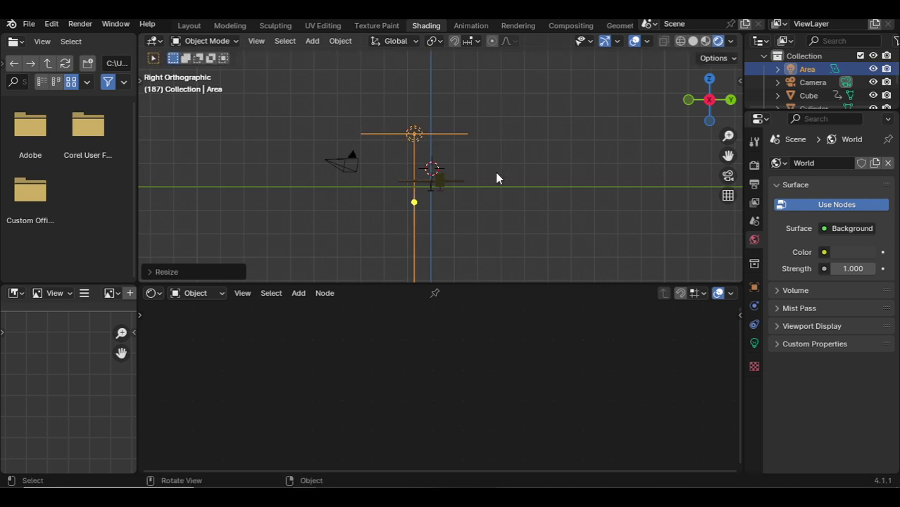
click(754, 343)
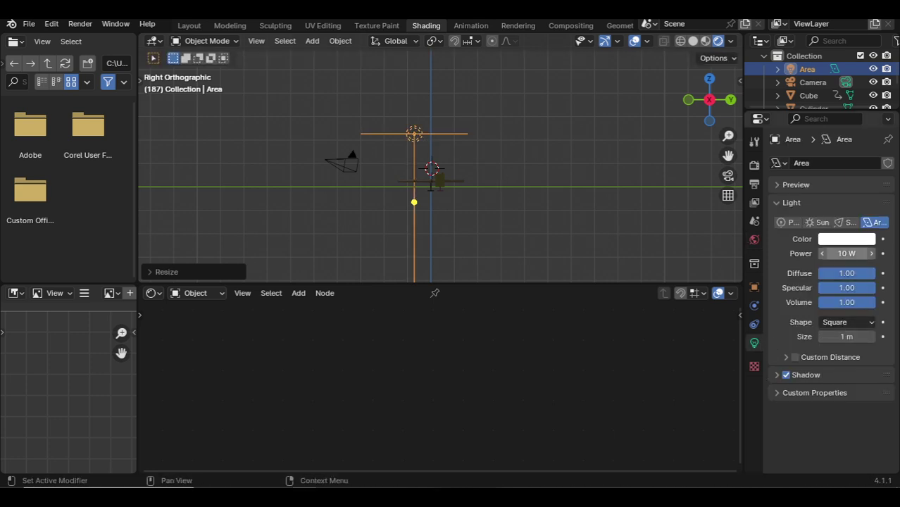
click(850, 253)
key(Return)
Duplicate the area light, placing the copy slightly left and tilted
key(shift+d)
click(530, 251)
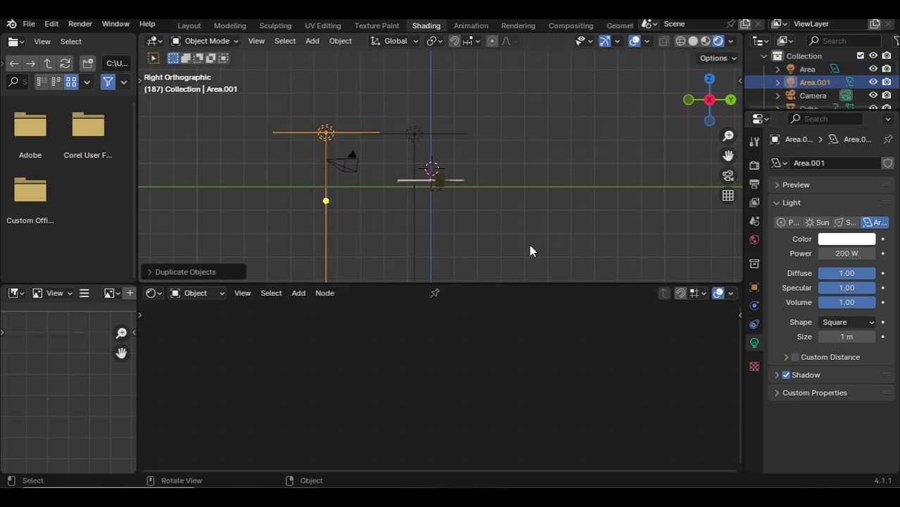
key(r)
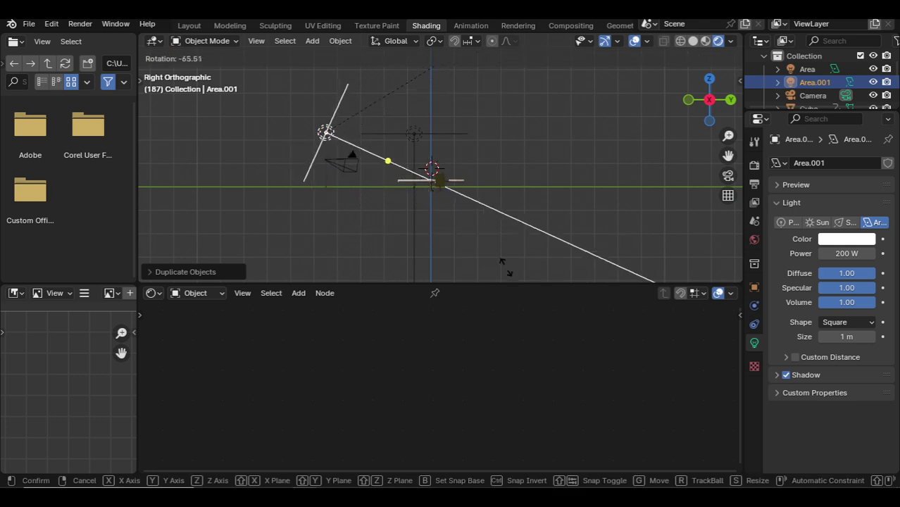
click(502, 260)
Play the animation through the camera to watch the rod move, then stop it
middle_drag(502, 259, 503, 265)
key(KP_7)
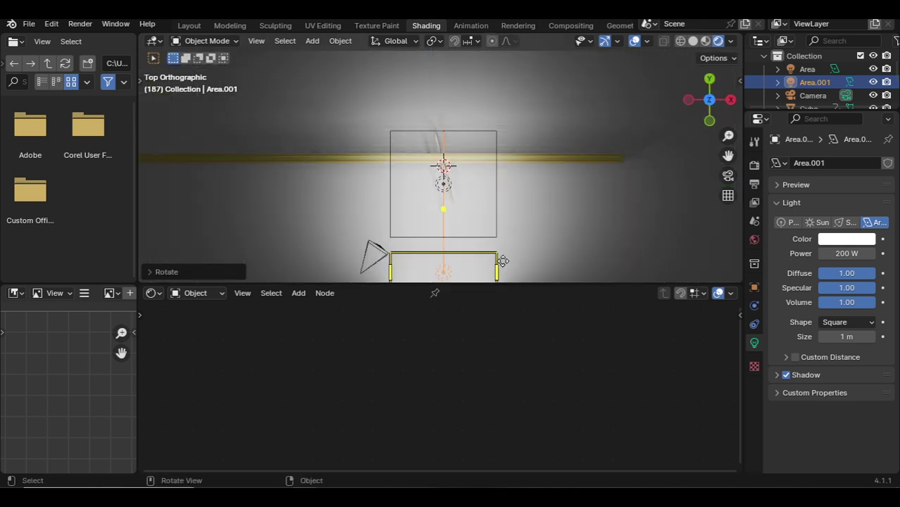
key(KP_0)
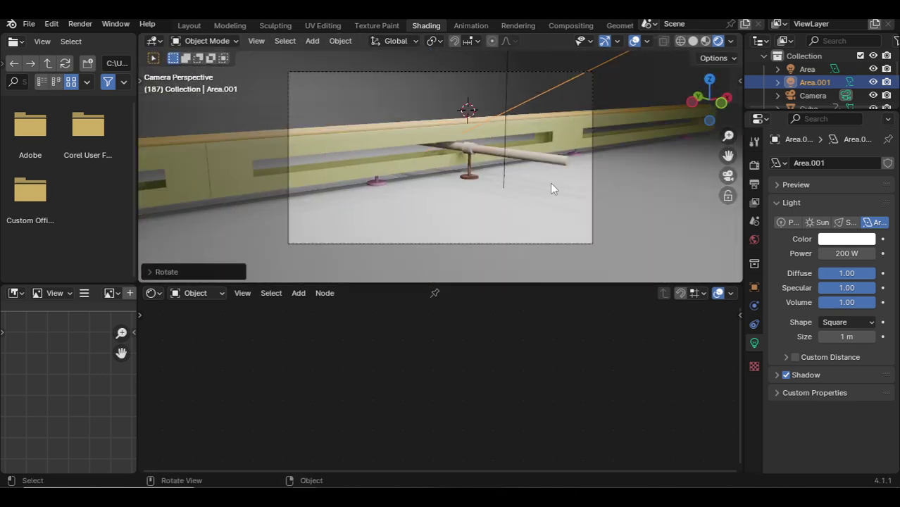
key(space)
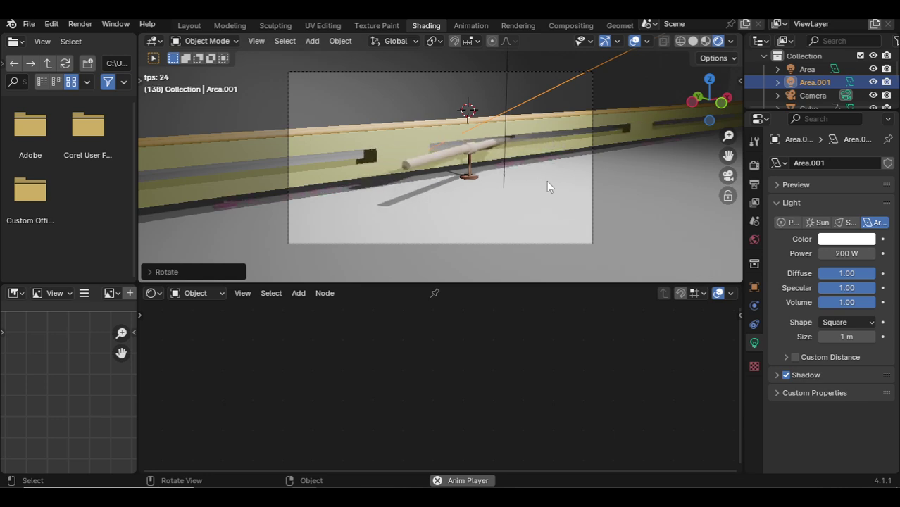
key(space)
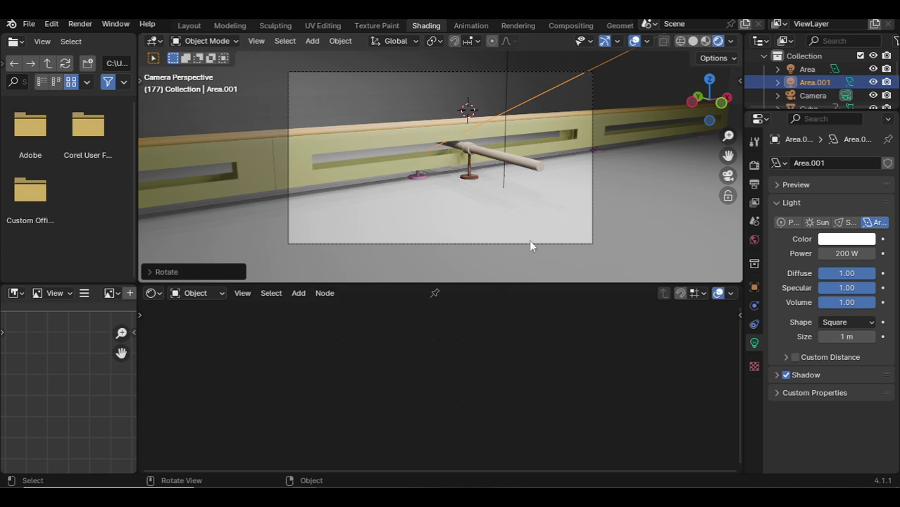
Delete the plane material's Brick Texture and Principled BSDF, wiring Geometry Position to the output
click(479, 203)
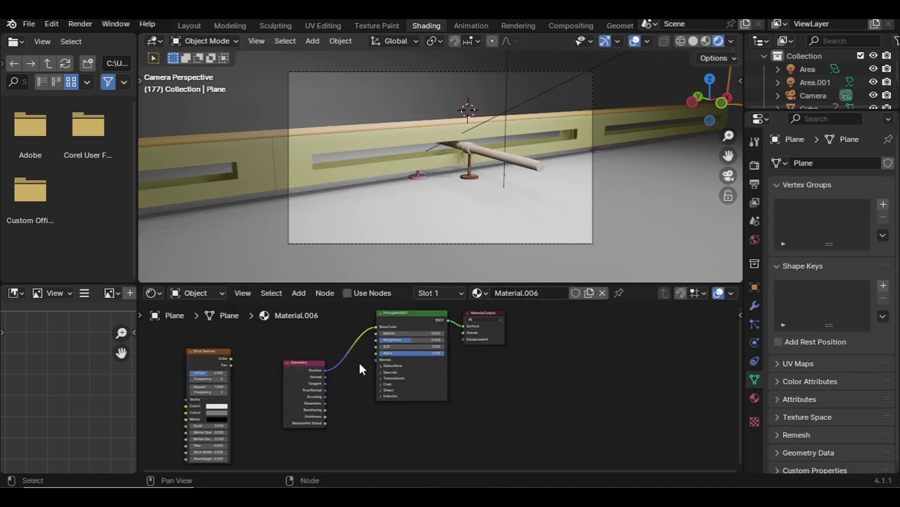
click(207, 354)
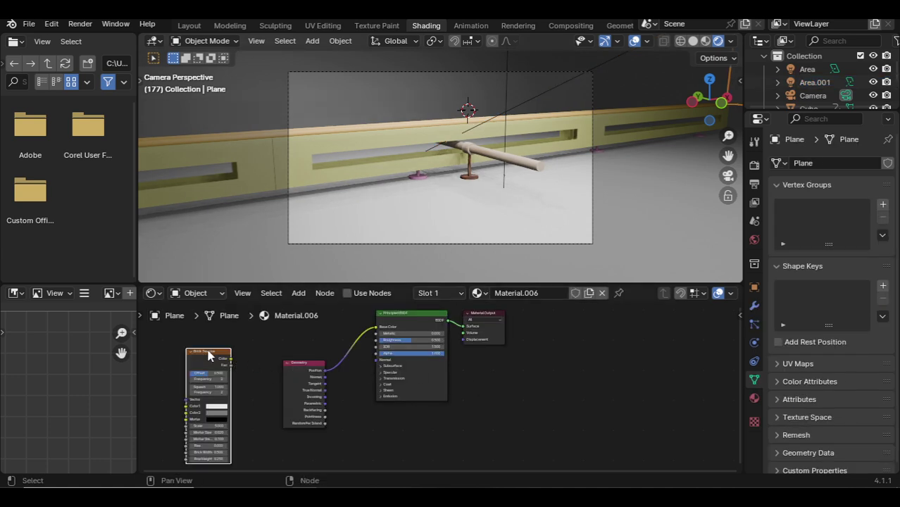
key(Delete)
drag(325, 369, 419, 357)
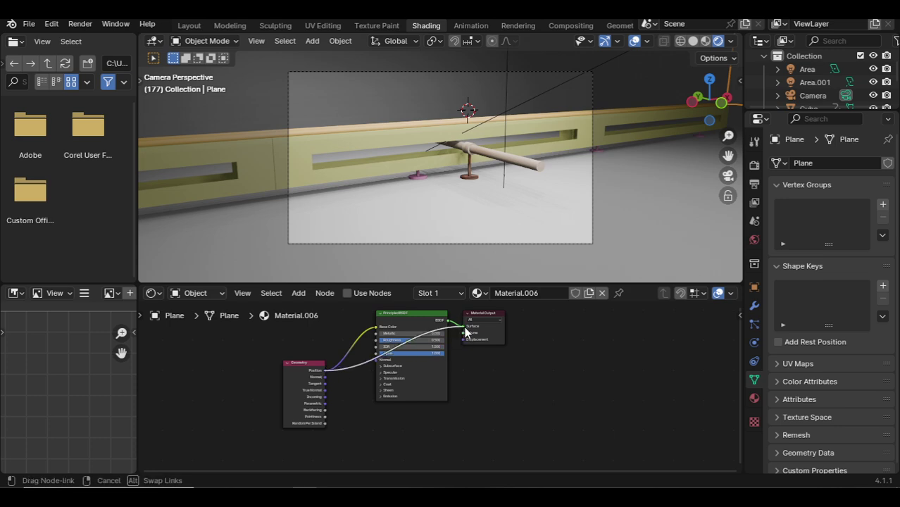
drag(465, 332, 468, 326)
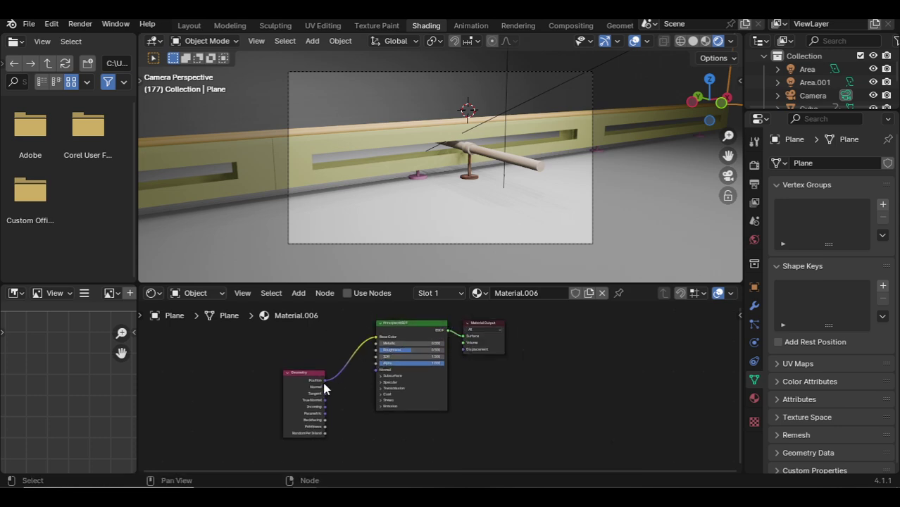
mouse_move(323, 384)
mouse_down()
mouse_move(426, 362)
mouse_move(409, 323)
mouse_up()
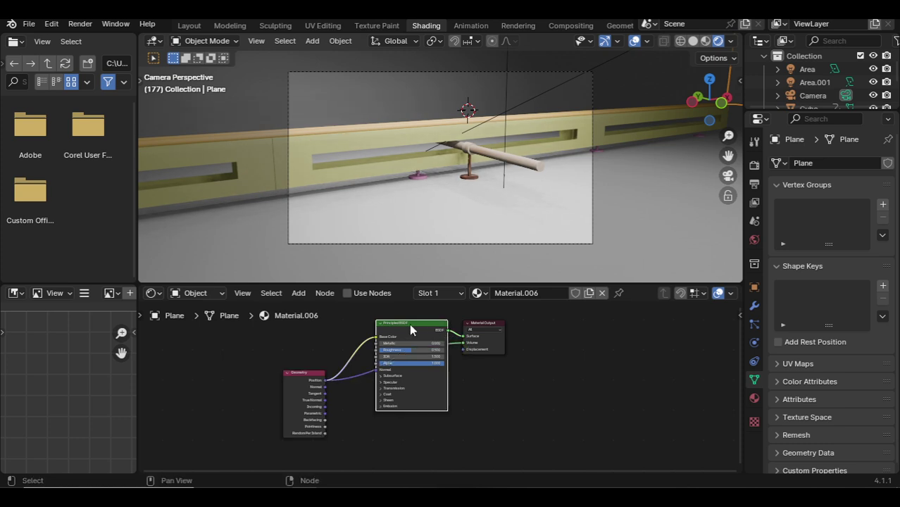
key(Delete)
drag(325, 380, 464, 345)
scroll(408, 327, up, 2)
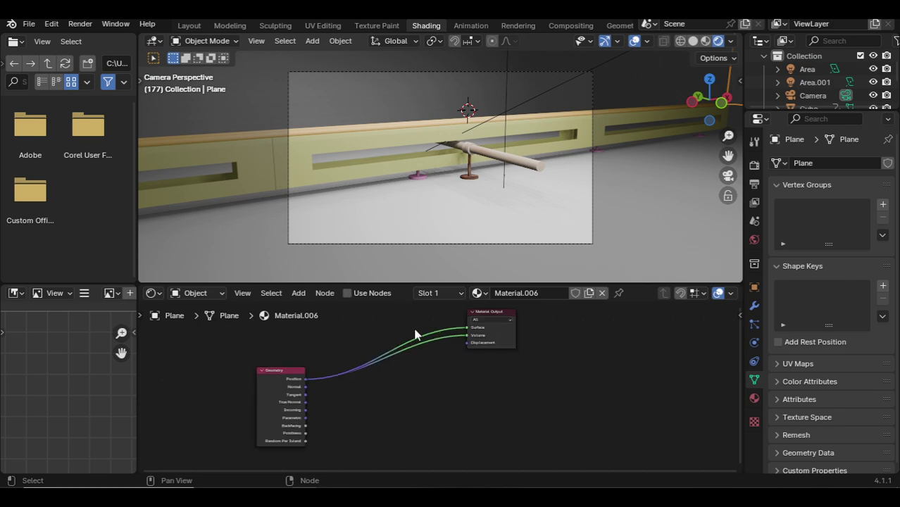
scroll(426, 355, up, 2)
drag(476, 321, 366, 370)
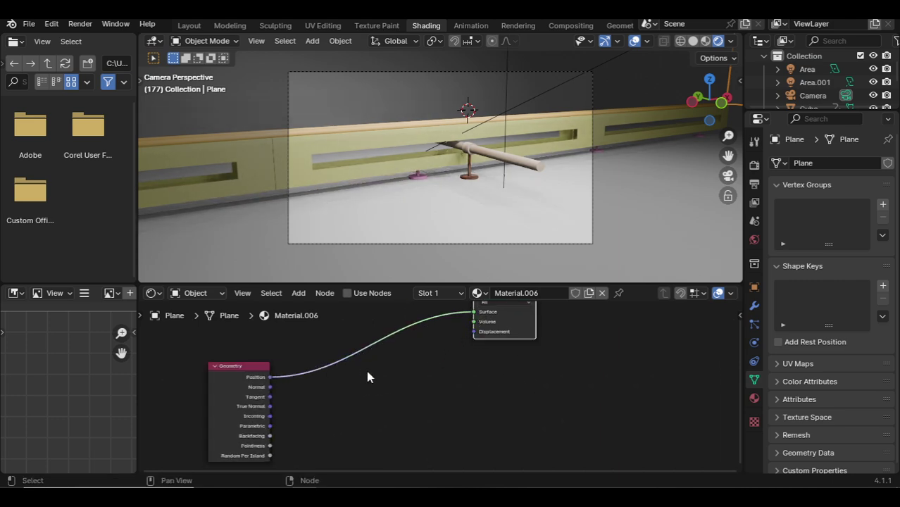
Add an Image Texture loading wood.jpg from the Print folder and delete the Geometry node
key(shift+a)
mouse_move(331, 338)
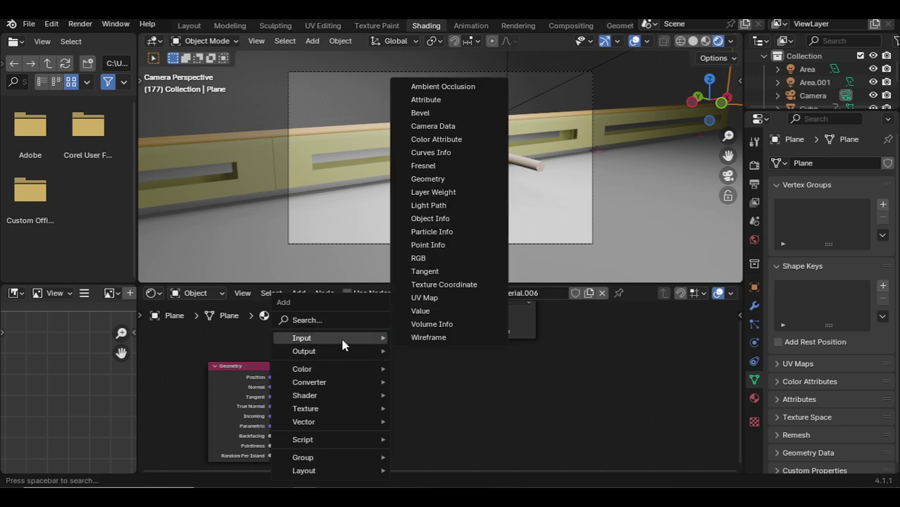
click(344, 319)
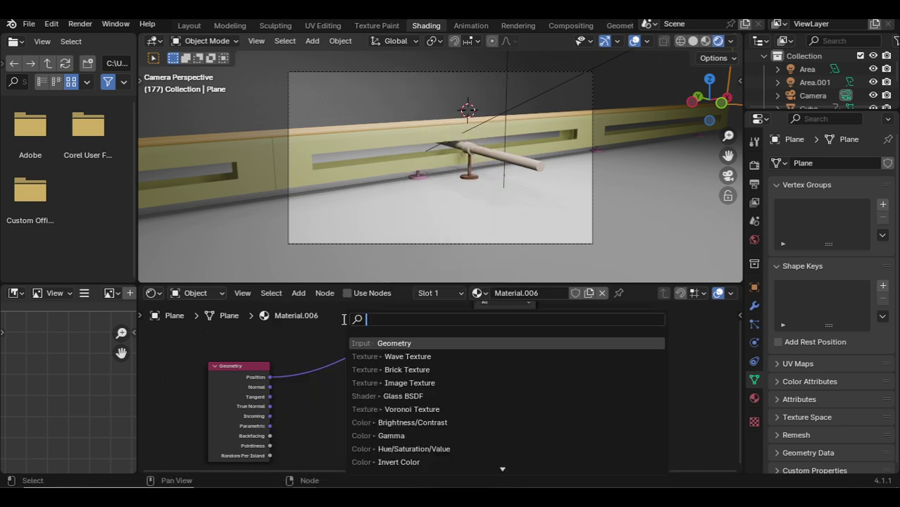
text(image)
key(Return)
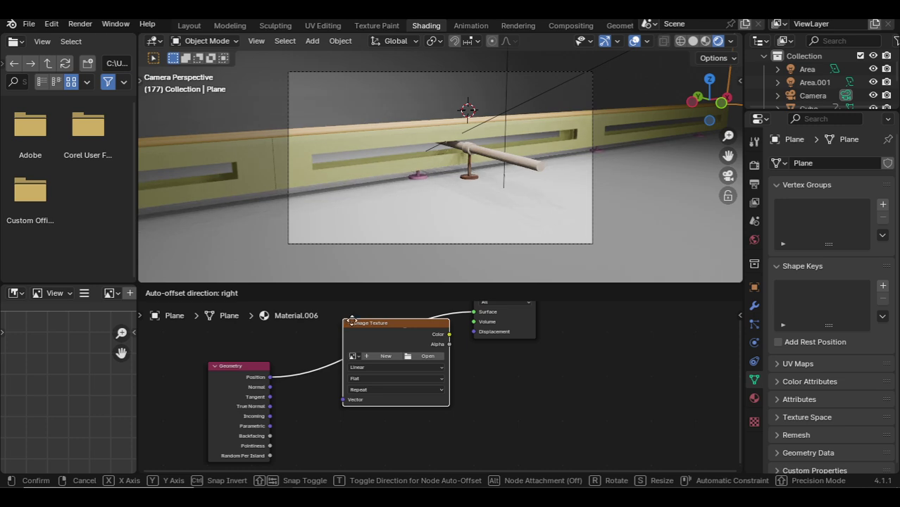
click(459, 356)
click(419, 363)
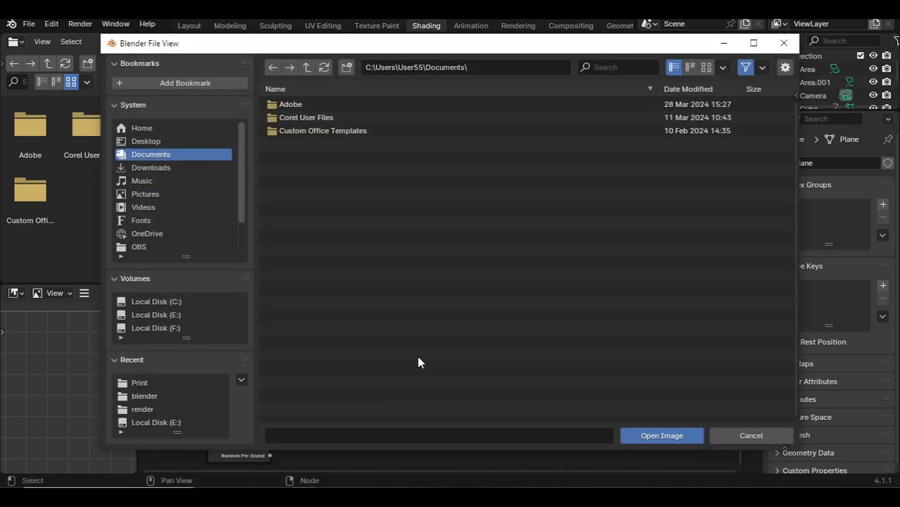
click(164, 384)
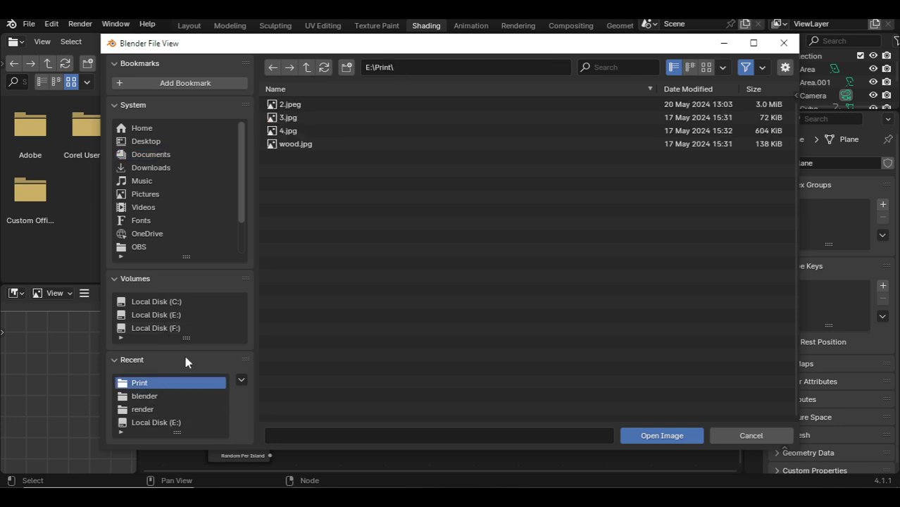
double_click(285, 144)
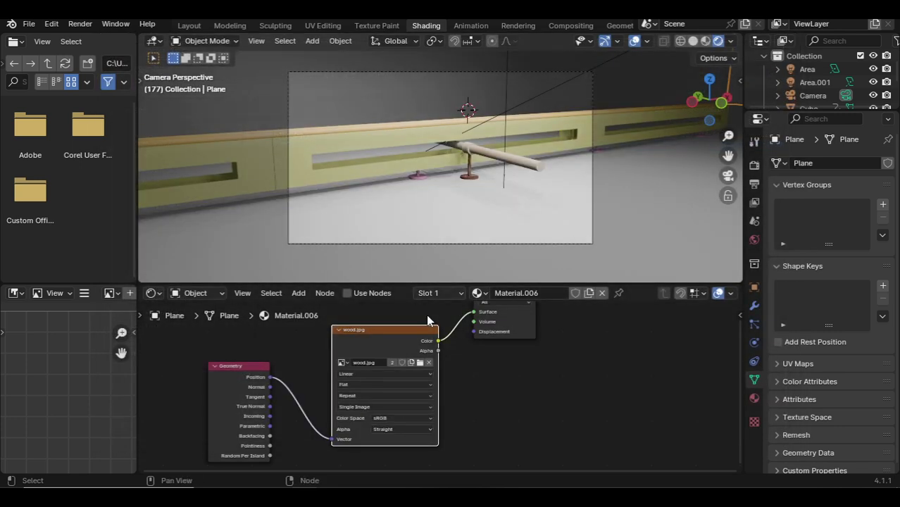
click(243, 368)
key(x)
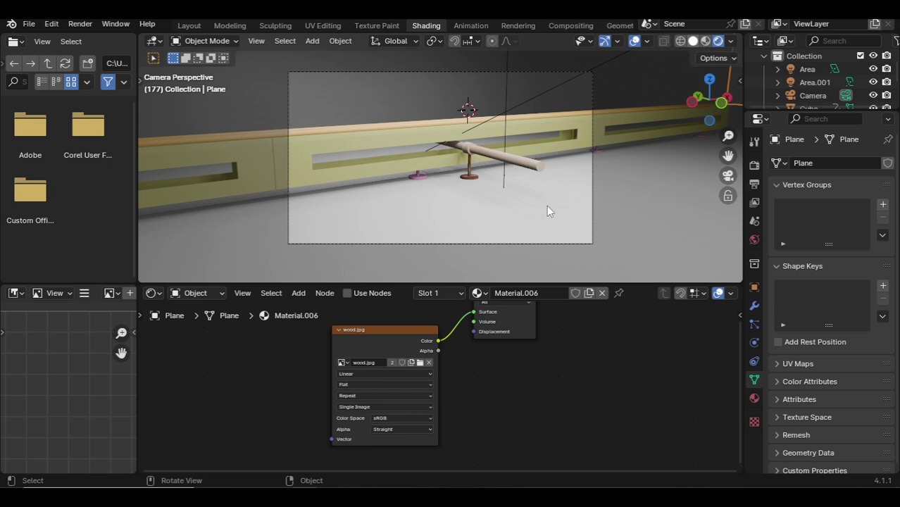
Switch to solid shading and delete the old floor plane
key(z)
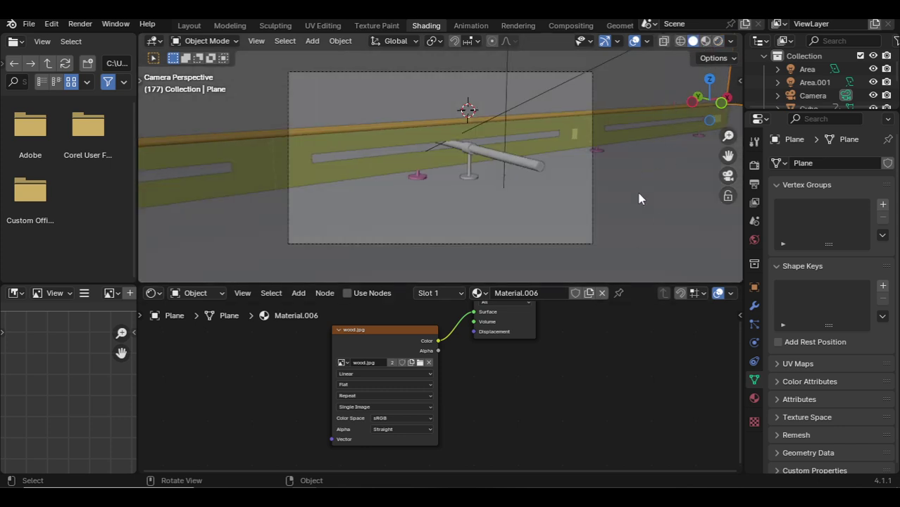
key(KP_7)
scroll(632, 196, down, 3)
key(KP_1)
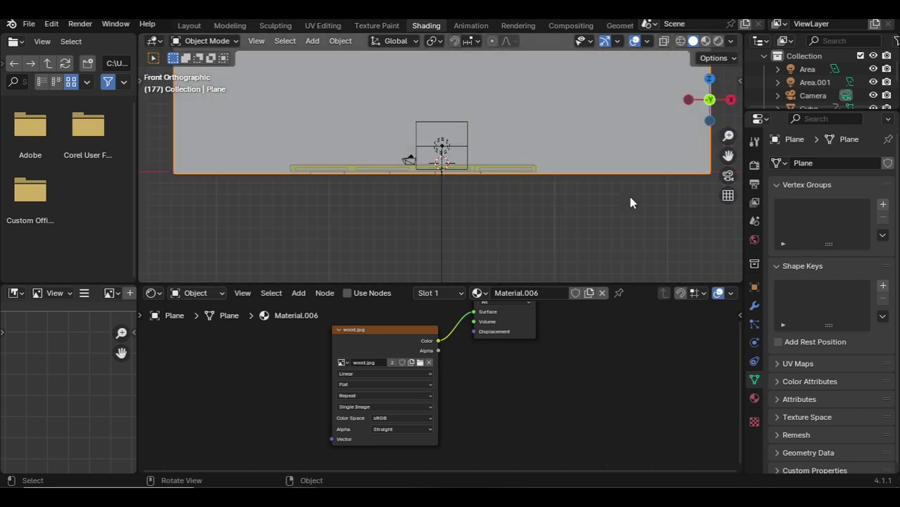
key(KP_3)
mouse_move(561, 201)
middle_down()
mouse_move(574, 151)
mouse_move(442, 194)
mouse_move(273, 65)
middle_up()
key(KP_1)
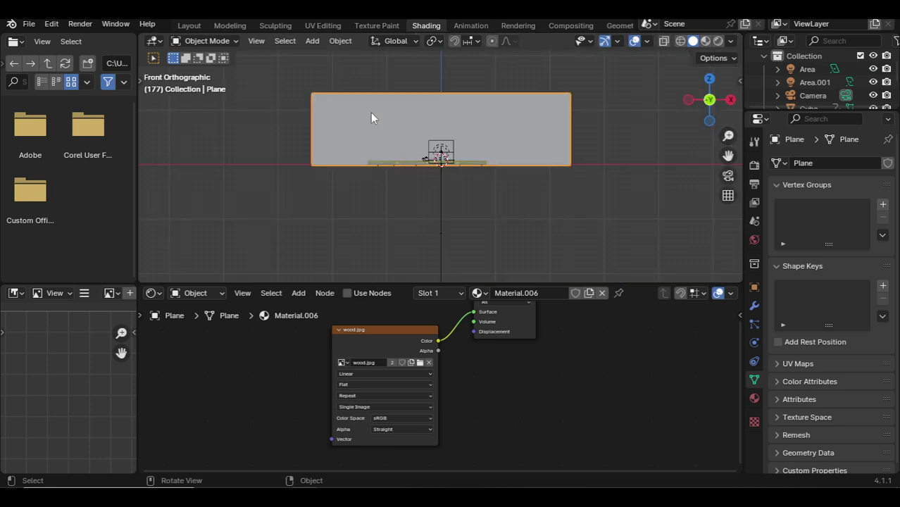
key(Delete)
Add a new plane mesh and scale it to floor size
mouse_move(372, 116)
middle_down()
mouse_move(527, 181)
mouse_move(394, 155)
middle_up()
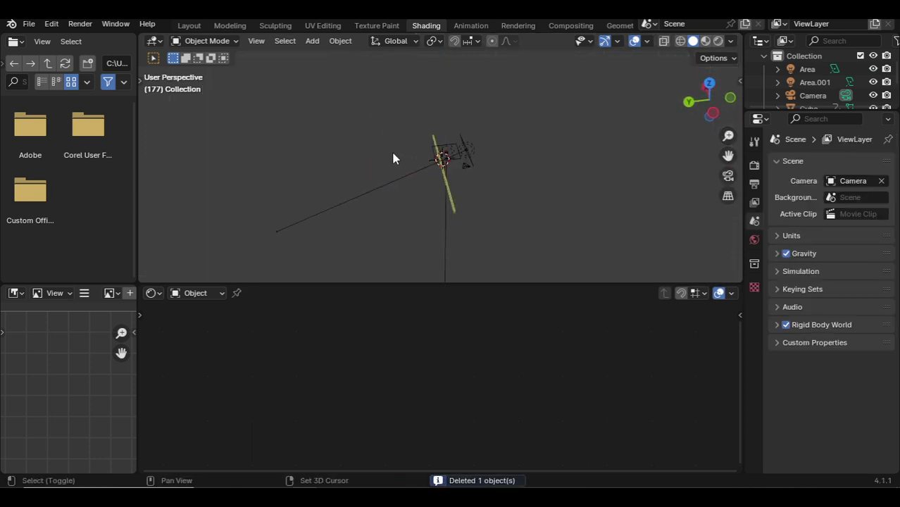
key(shift+a)
click(459, 171)
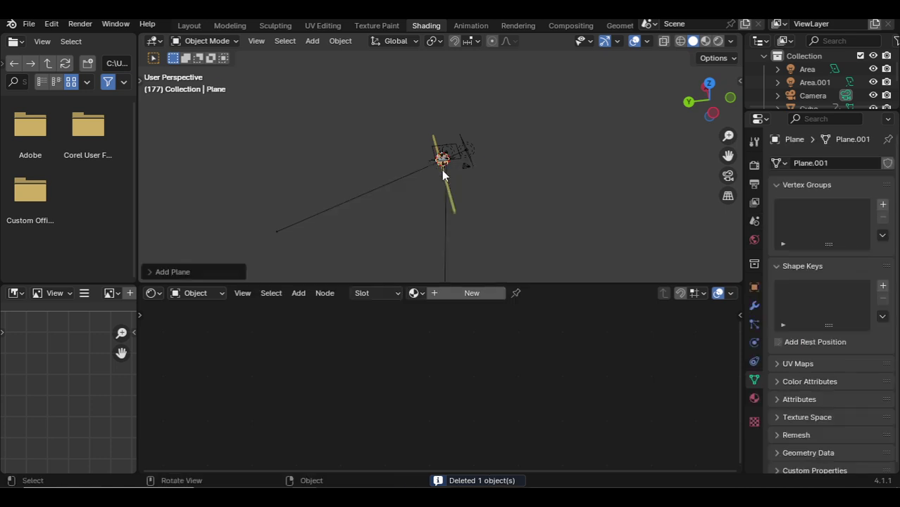
key(s)
key(Return)
key(s)
click(550, 176)
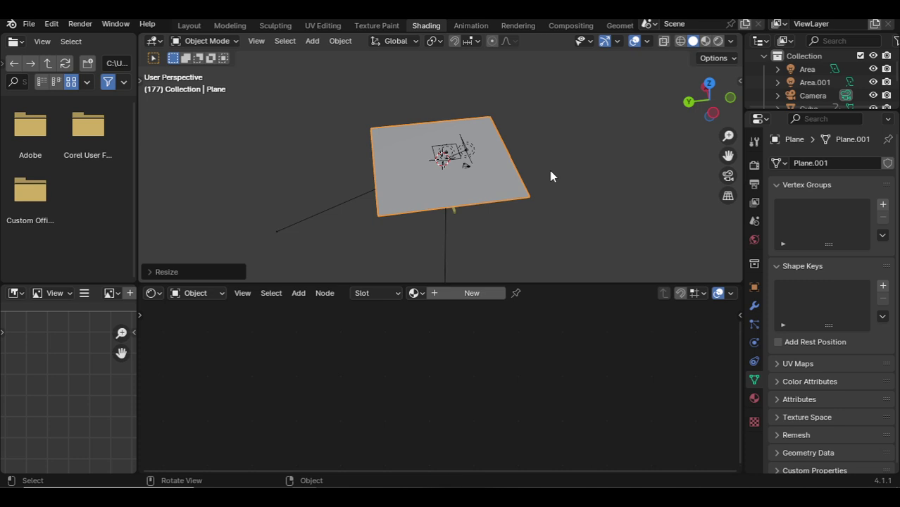
Give the plane a new material with a wood.jpg Image Texture driving Base Color, previewed rendered
click(493, 290)
key(shift+a)
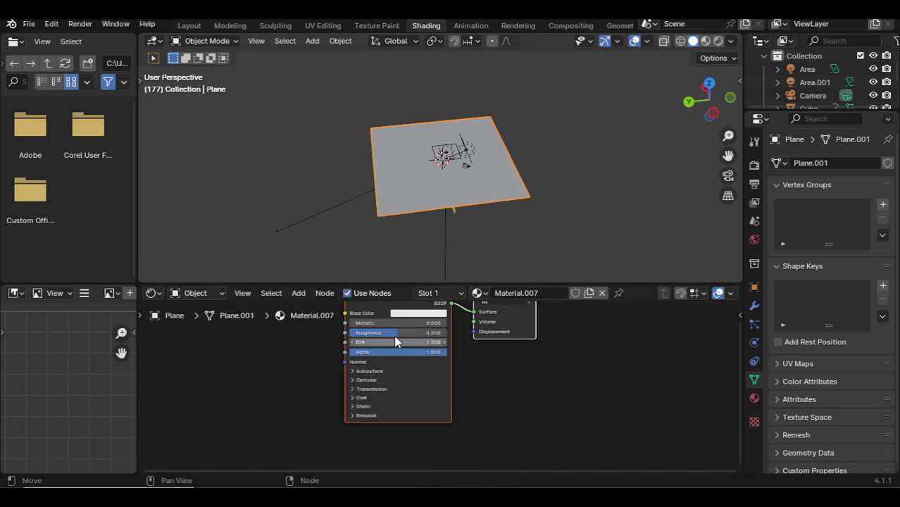
key(shift+a)
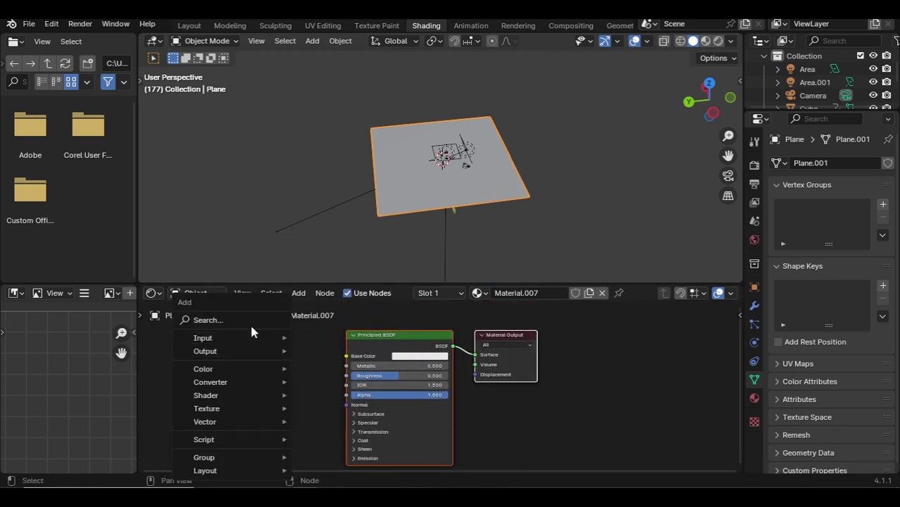
text(im)
key(Return)
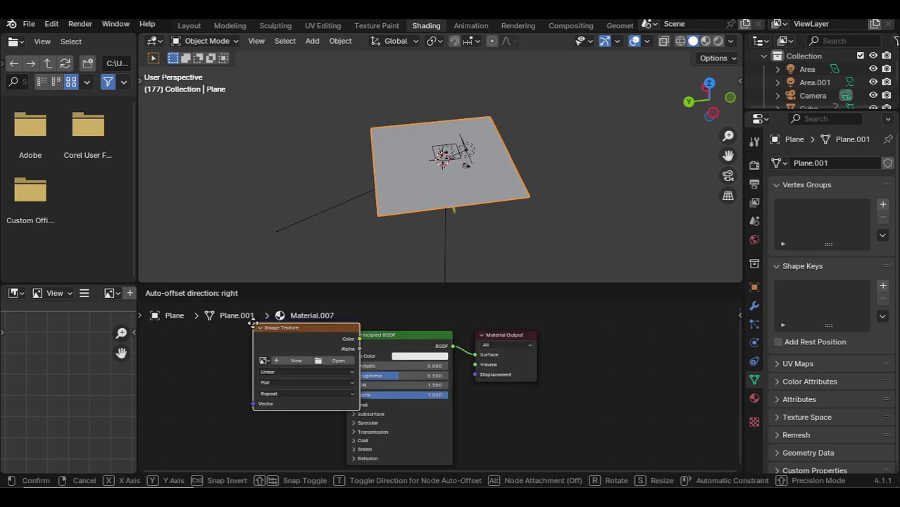
click(184, 350)
click(270, 387)
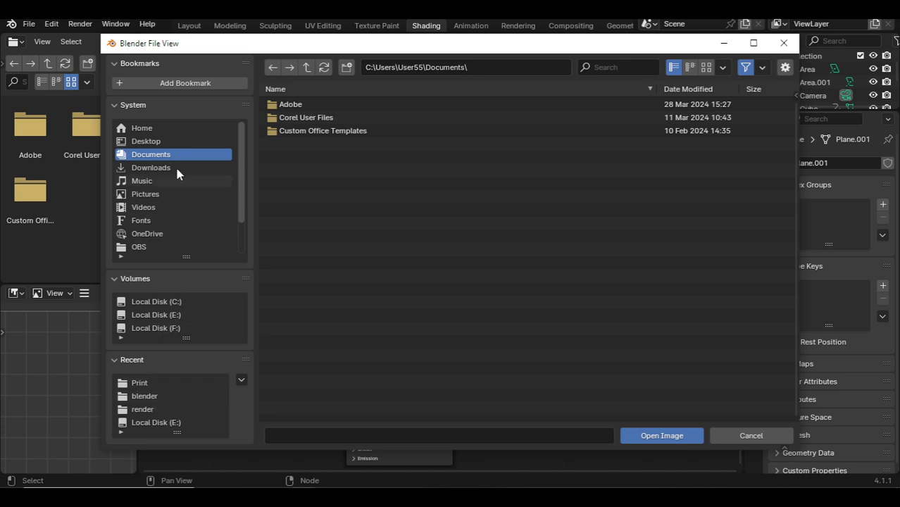
click(148, 383)
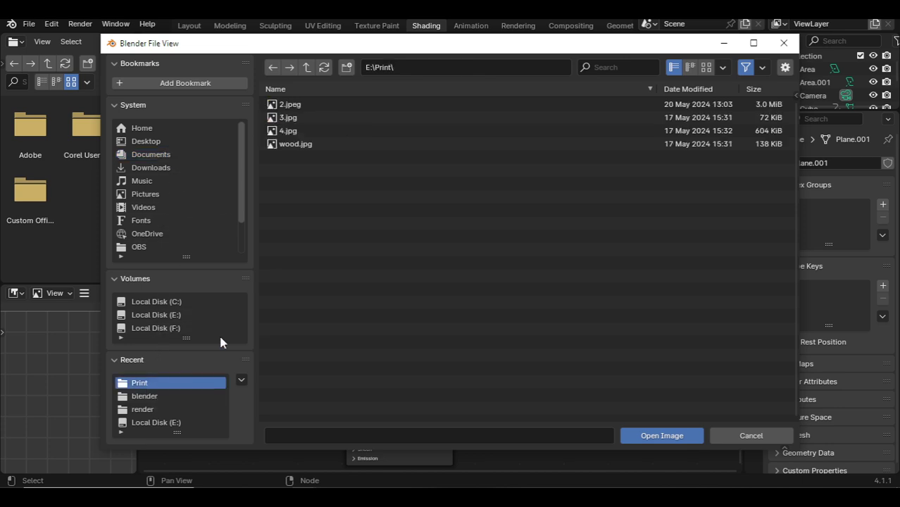
double_click(341, 144)
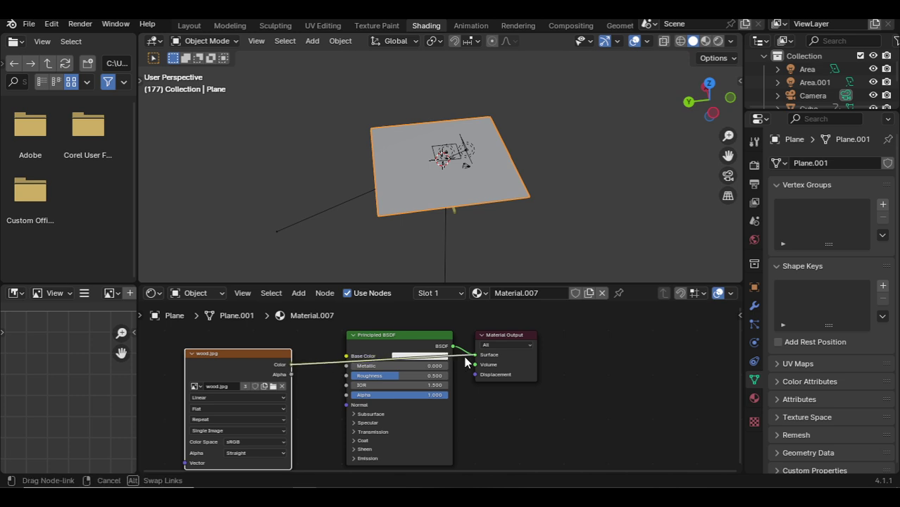
drag(291, 364, 347, 355)
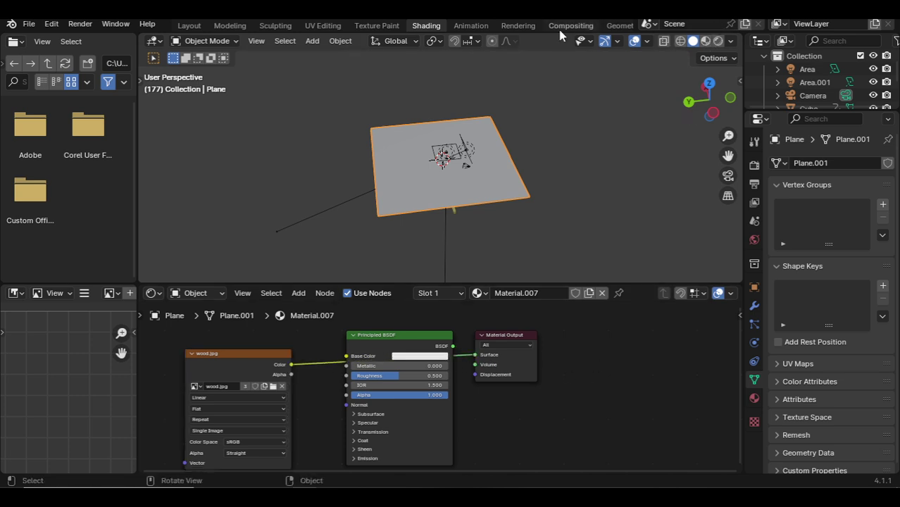
click(717, 41)
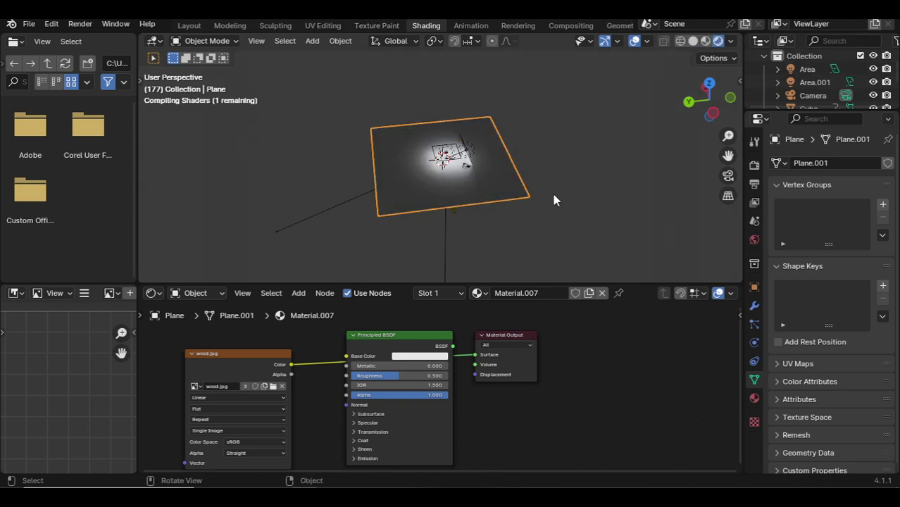
key(KP_0)
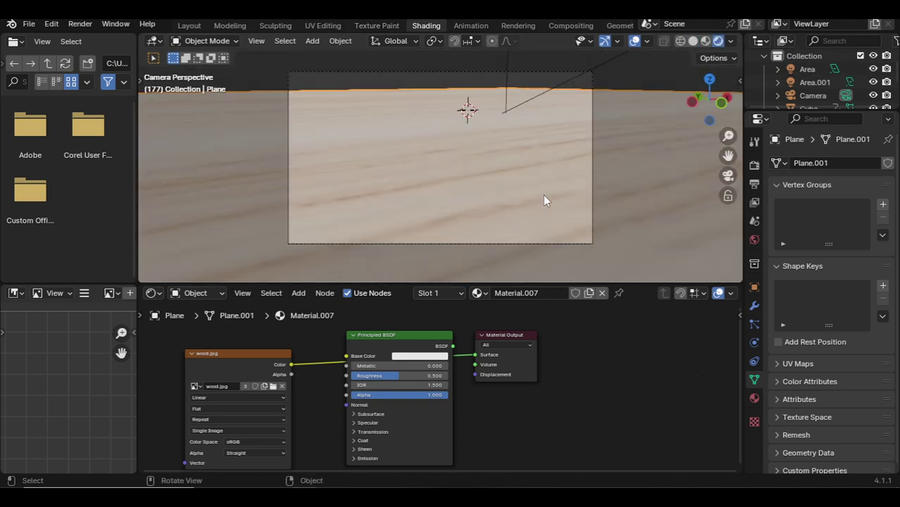
Lower the floor plane along the Z axis
key(KP_0)
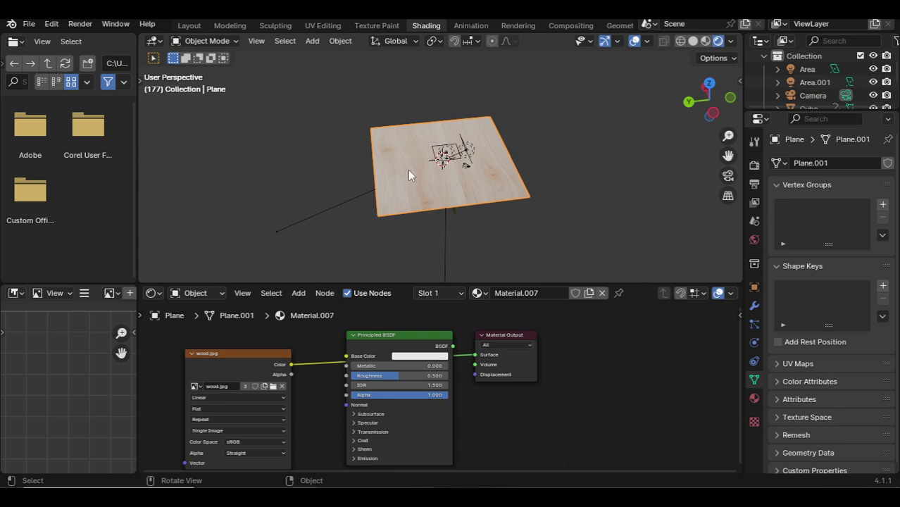
key(KP_0)
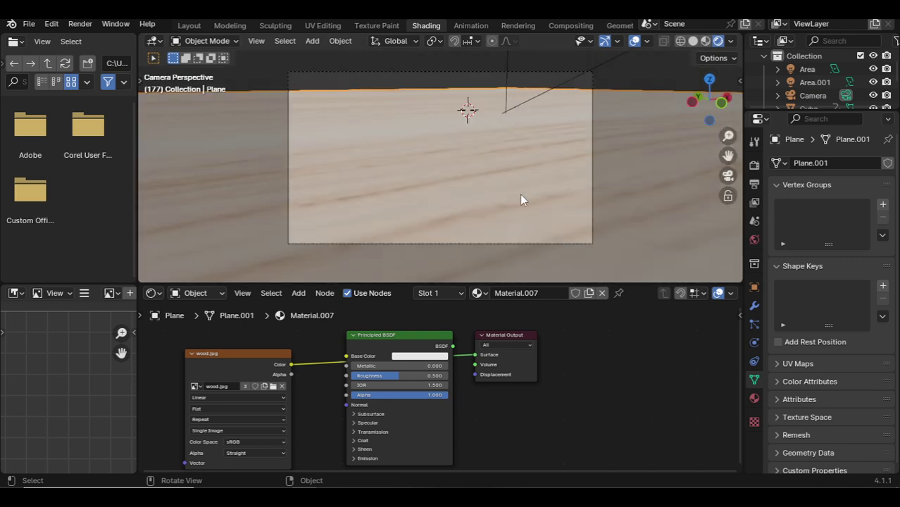
key(g)
key(z)
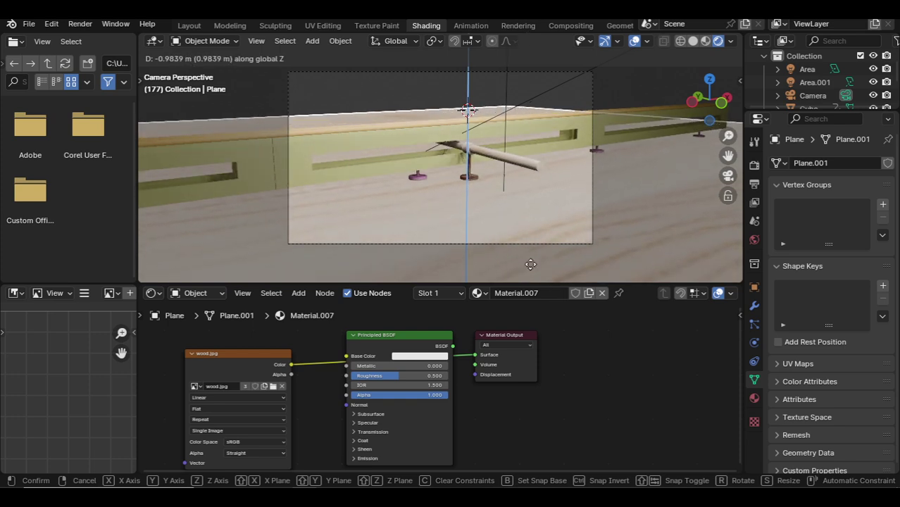
click(531, 266)
Check from the front view and lower the floor again until it sits under the stand bases
key(KP_3)
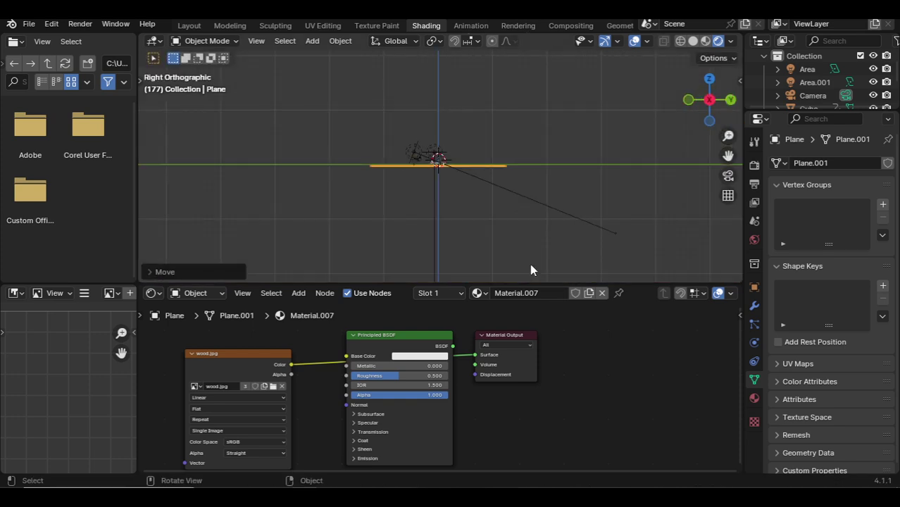
key(KP_1)
scroll(516, 157, up, 4)
scroll(479, 251, up, 4)
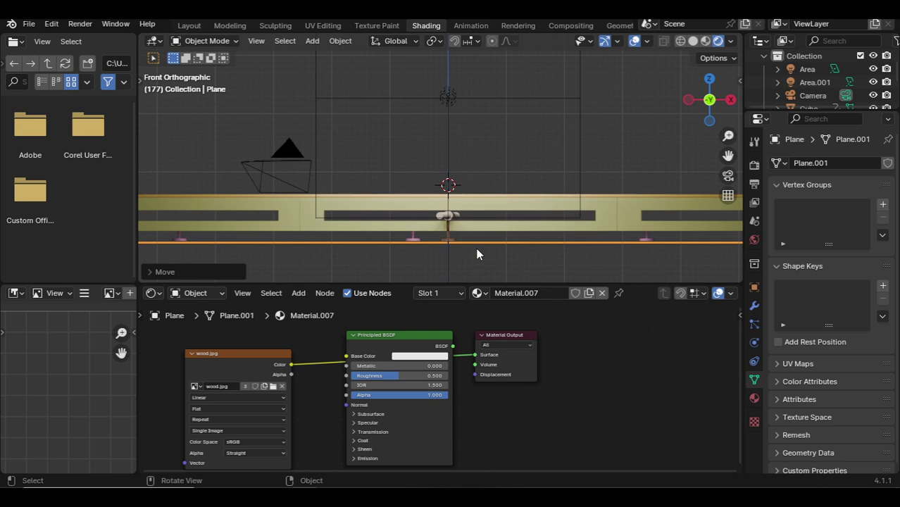
scroll(478, 253, up, 3)
scroll(501, 226, down, 4)
scroll(474, 171, up, 2)
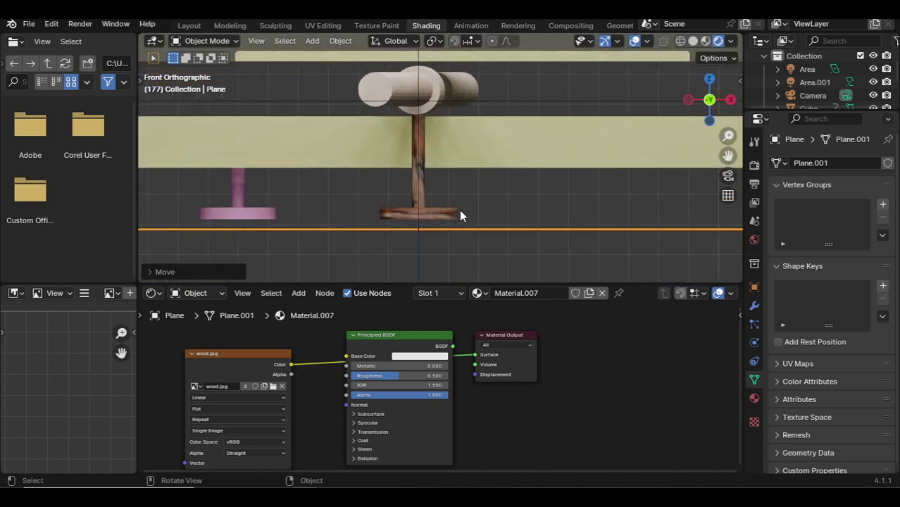
key(g)
key(z)
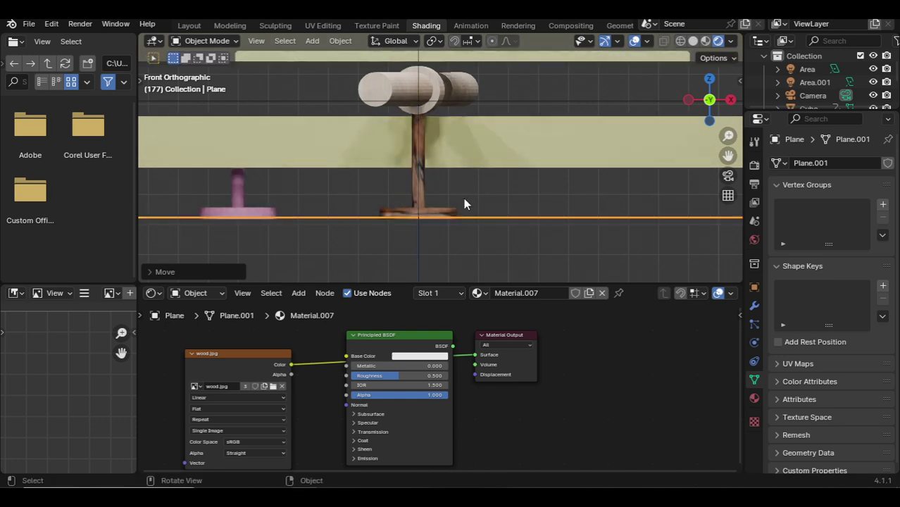
click(453, 199)
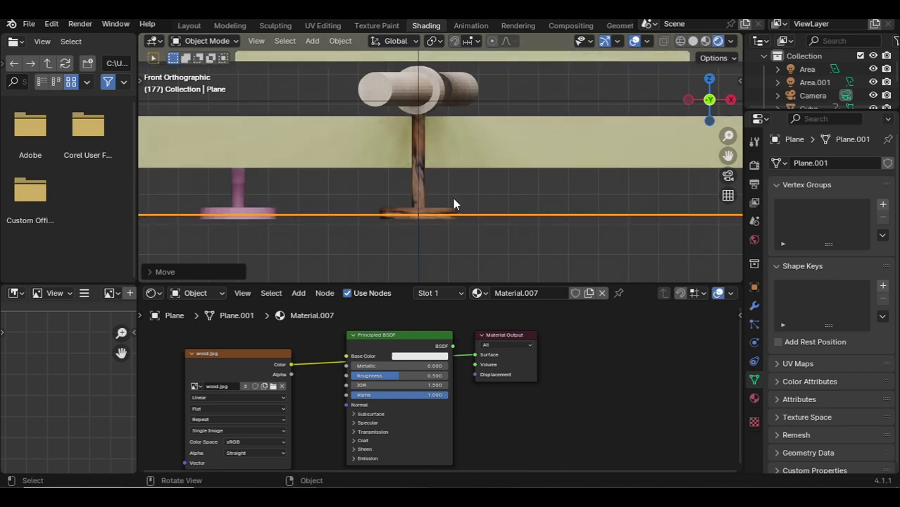
key(KP_7)
scroll(467, 205, down, 3)
Extrude the floor's back edge upward in Edit Mode to form a wooden back wall
scroll(466, 204, down, 2)
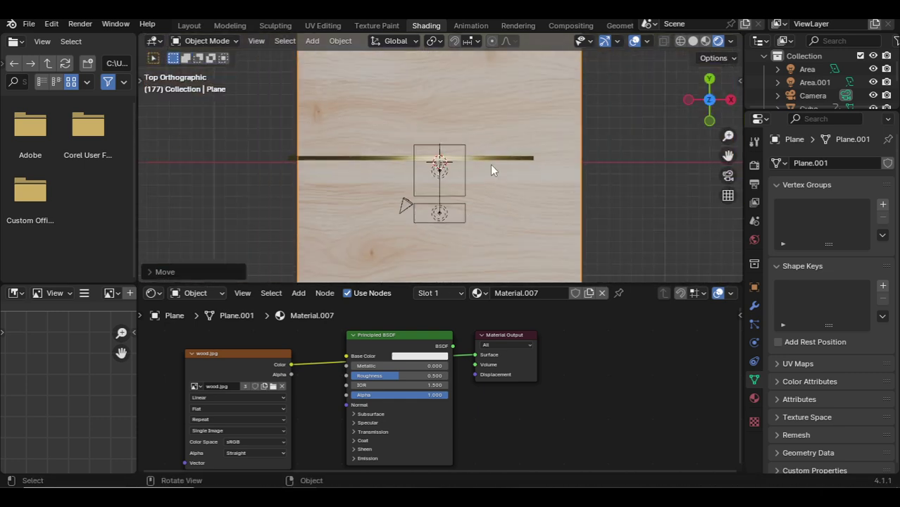
scroll(486, 158, down, 2)
key(Tab)
click(499, 130)
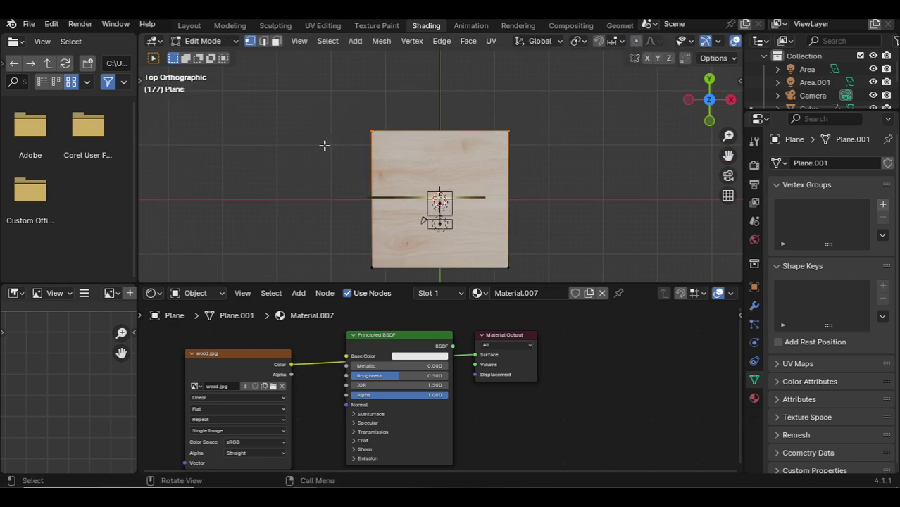
key(KP_3)
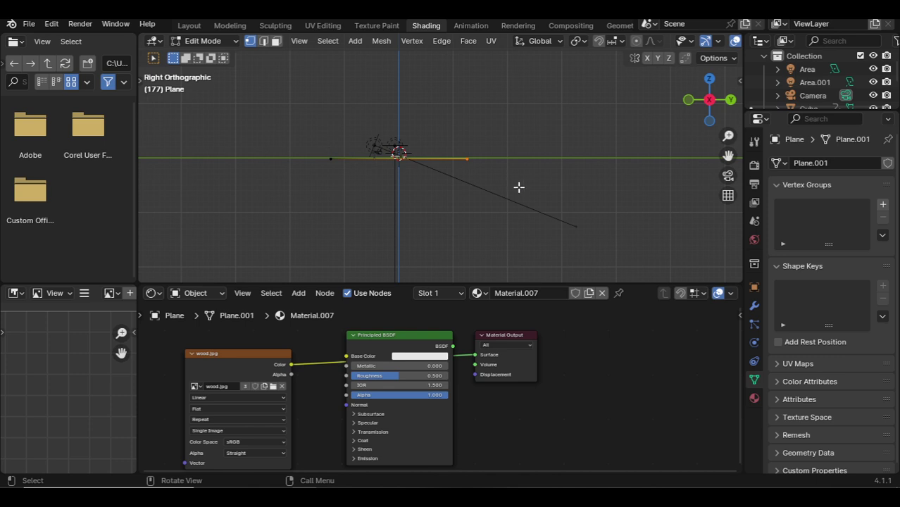
key(e)
click(519, 124)
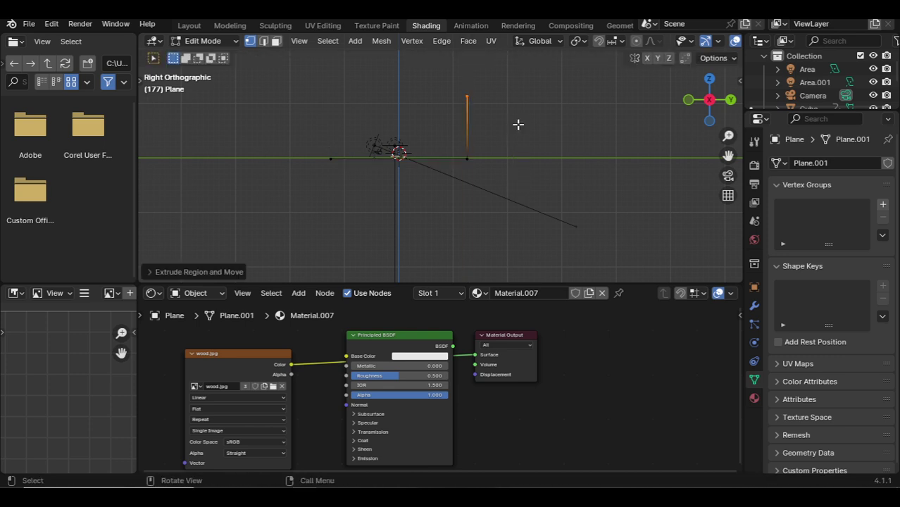
key(KP_0)
key(Tab)
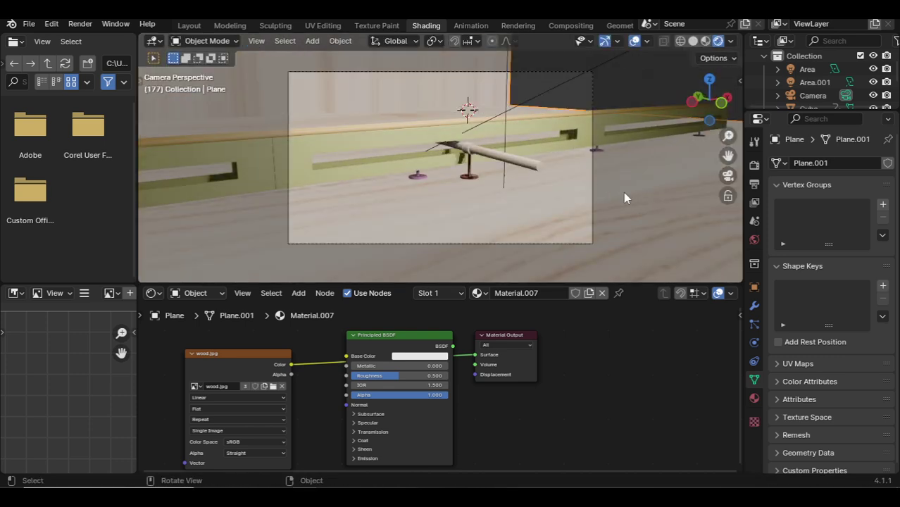
Shift the floor and wall sideways along X and briefly preview the animation
key(g)
key(y)
key(x)
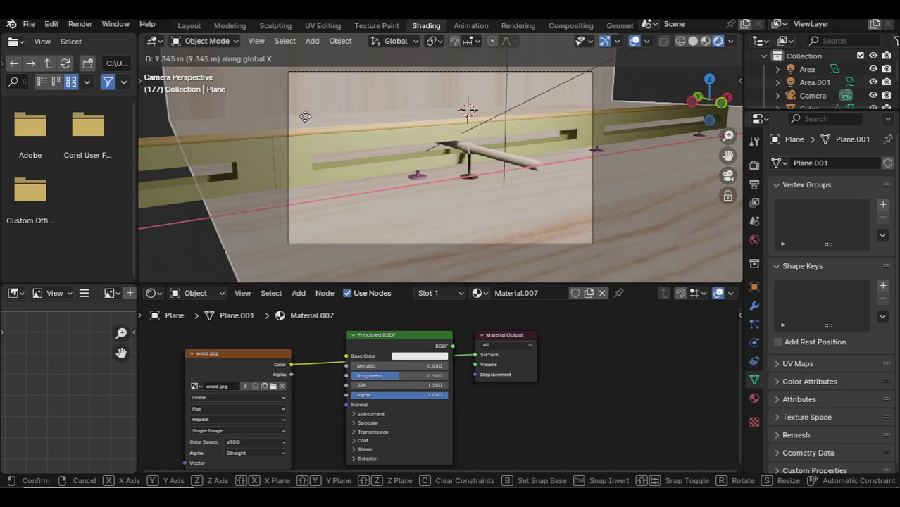
click(610, 73)
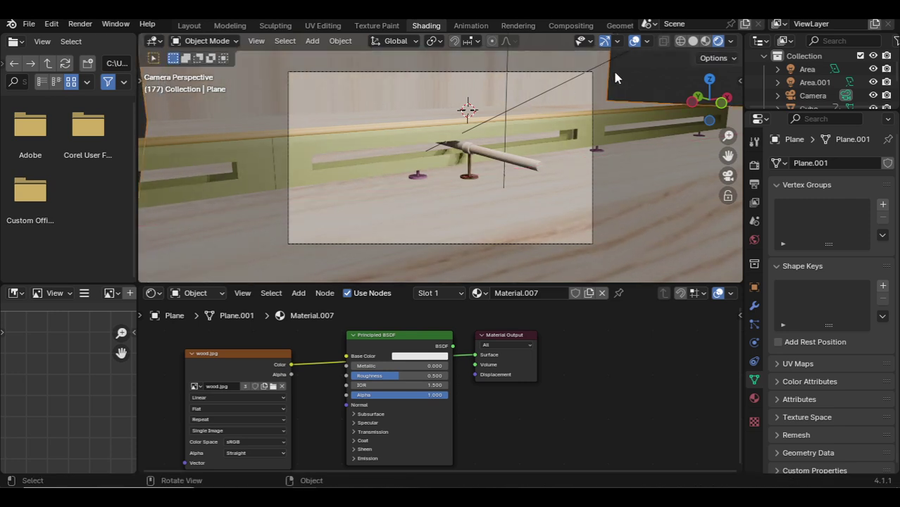
key(space)
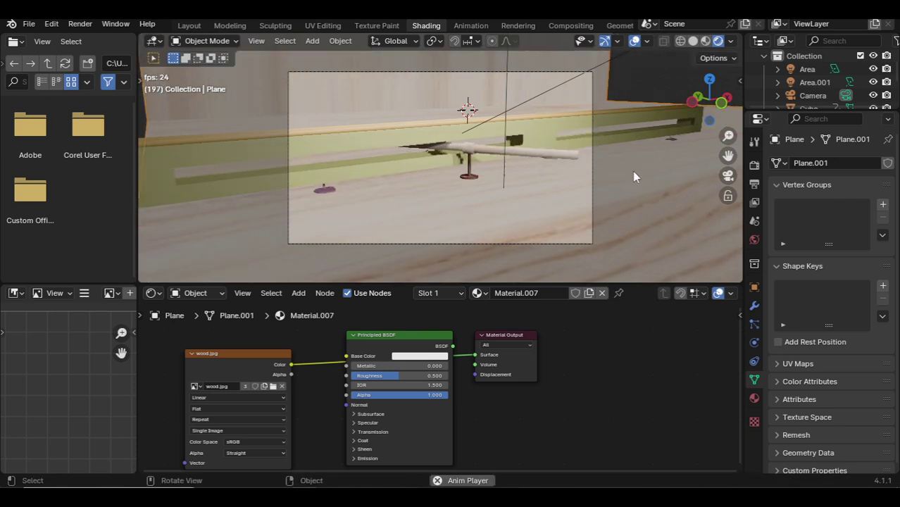
key(space)
click(418, 348)
Remove the Principled BSDF so wood.jpg feeds the output, and link a duplicate image node to Displacement
key(ctrl+x)
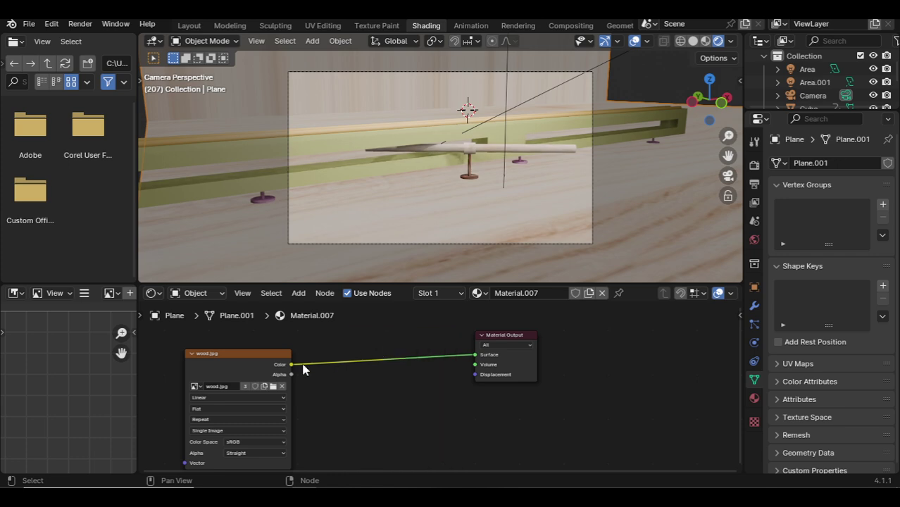
click(270, 364)
key(shift+d)
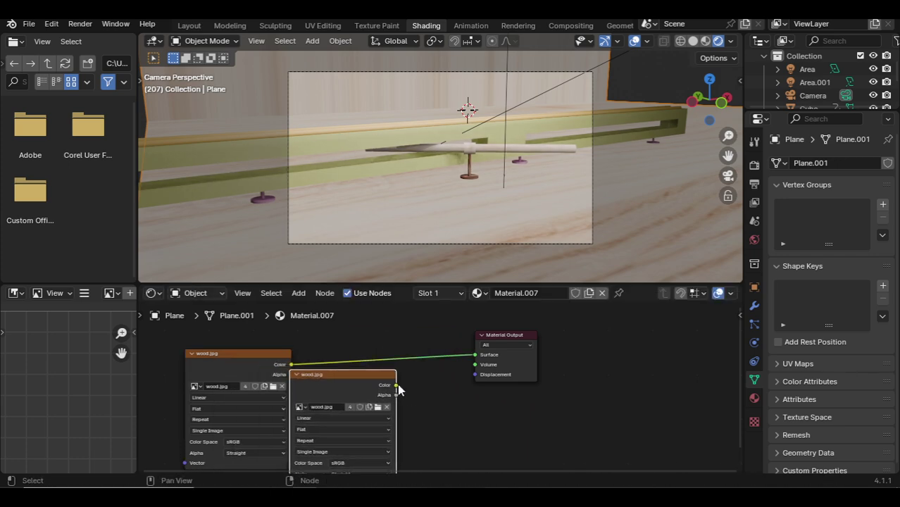
mouse_move(398, 385)
mouse_down()
mouse_move(476, 385)
mouse_move(478, 376)
mouse_up()
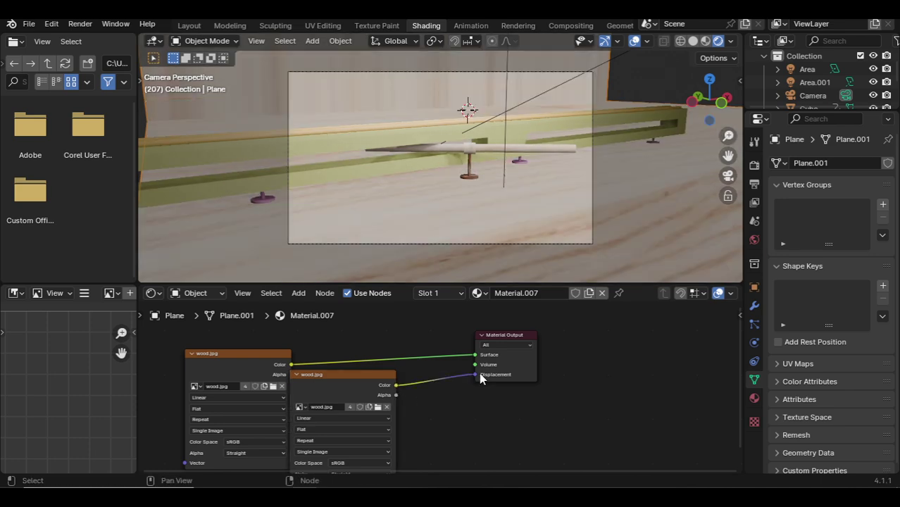
Load 4.jpg from the Print folder into the duplicated image node
click(379, 409)
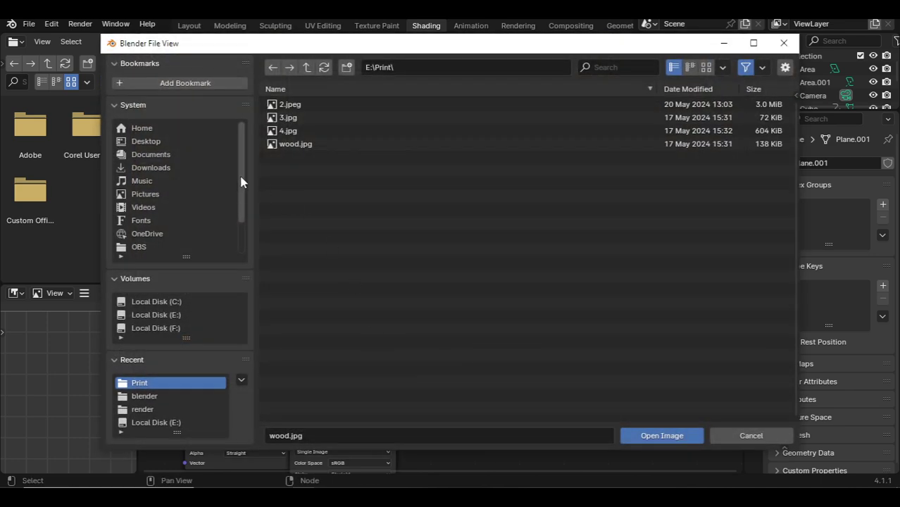
click(156, 397)
click(156, 409)
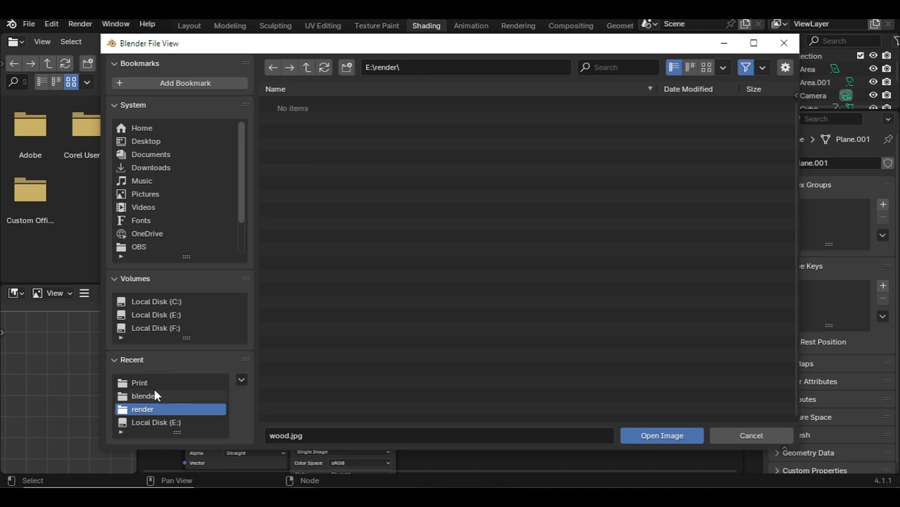
click(155, 383)
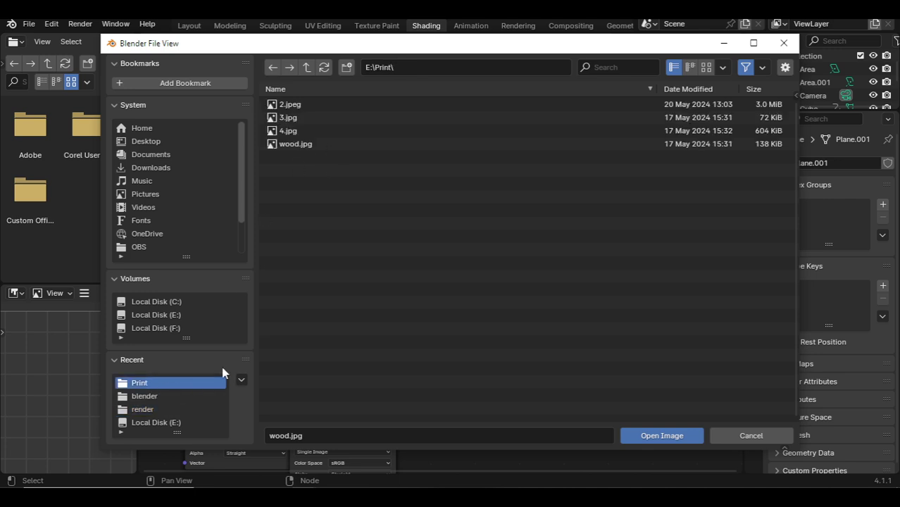
click(308, 120)
double_click(305, 130)
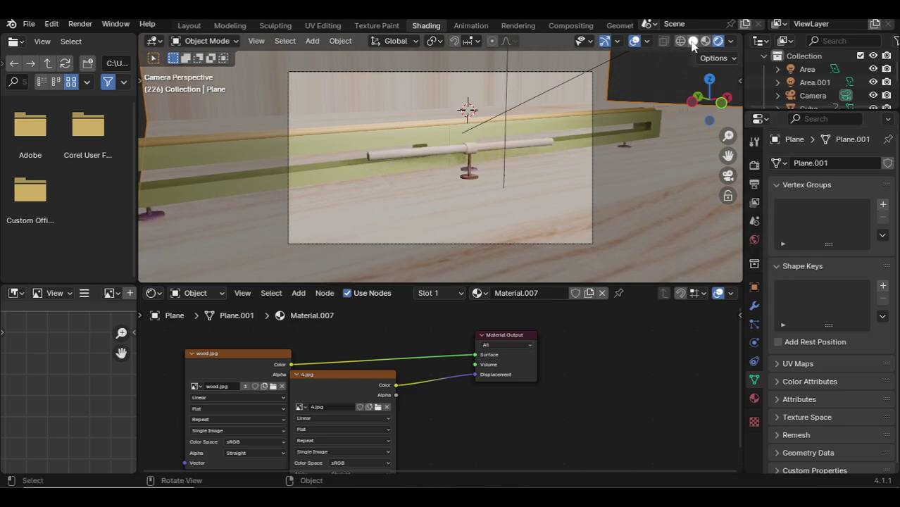
Play the animation with overlays hidden, check side and front views, then restore overlays
click(635, 41)
key(space)
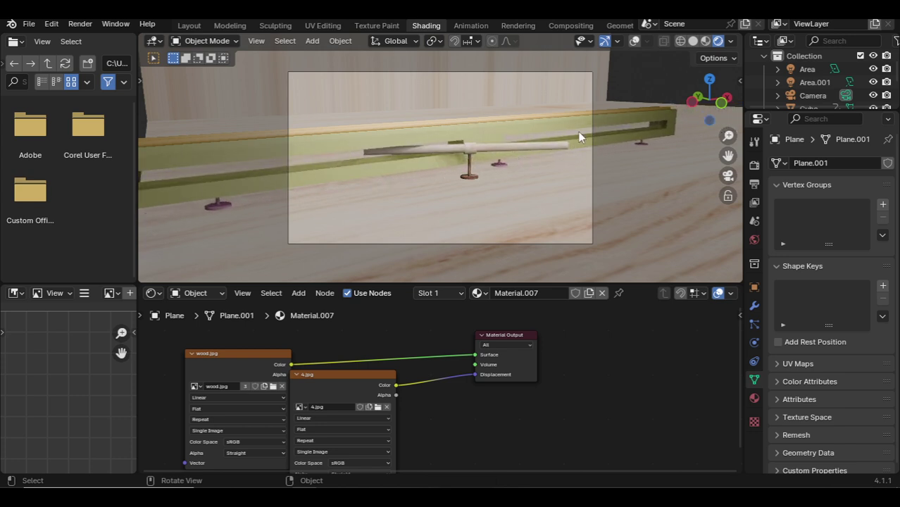
key(KP_3)
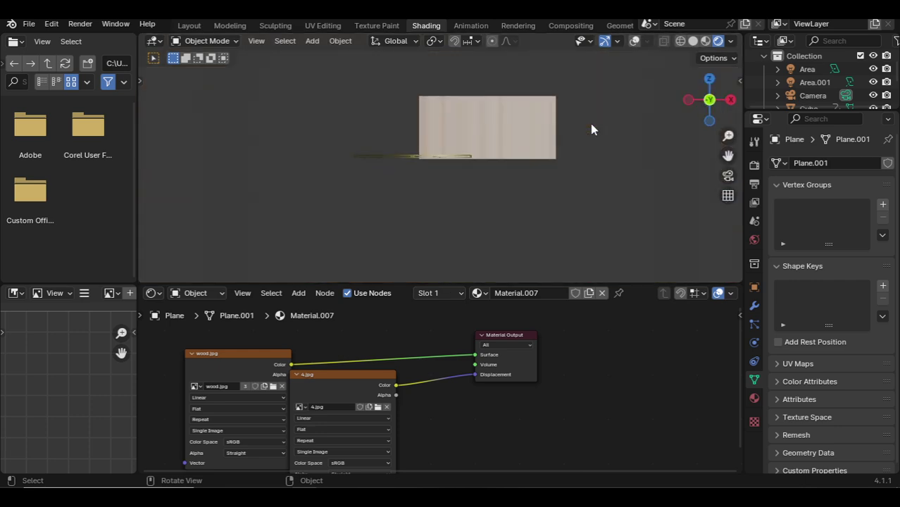
key(KP_1)
click(634, 40)
scroll(458, 156, up, 5)
scroll(431, 164, up, 3)
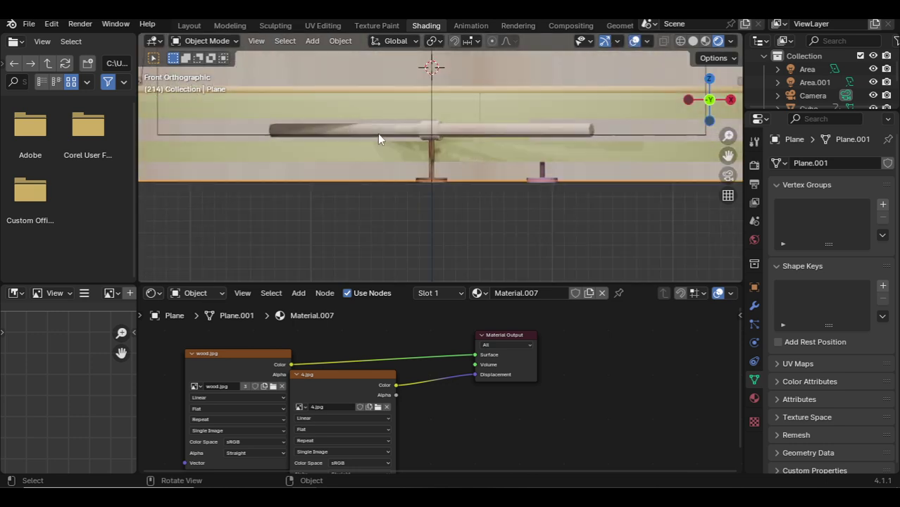
click(441, 133)
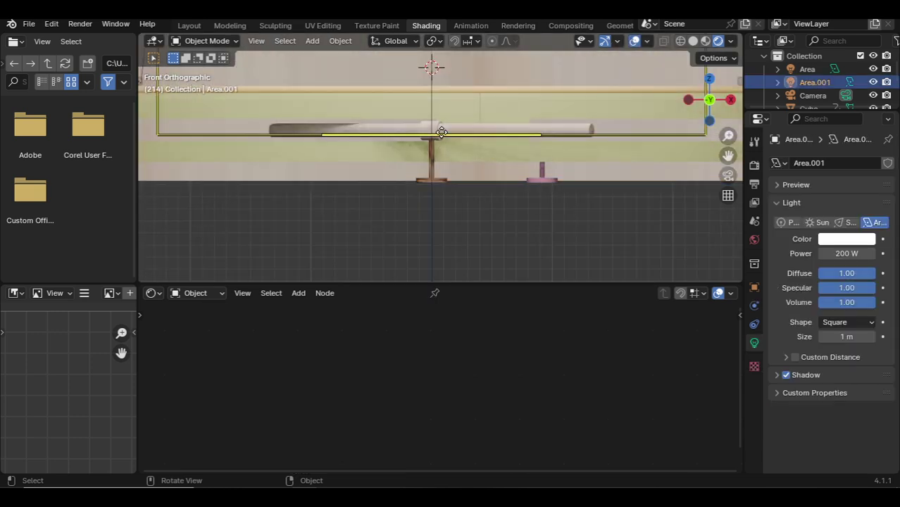
In the Layout workspace, zoom into the front view and rewind the timeline to frame 0
click(185, 26)
click(440, 211)
key(KP_1)
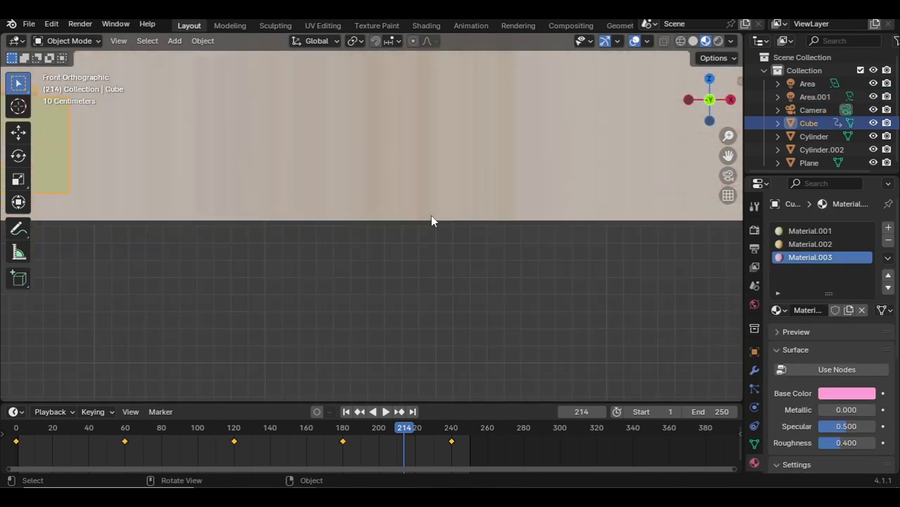
scroll(471, 190, up, 1)
scroll(405, 190, up, 2)
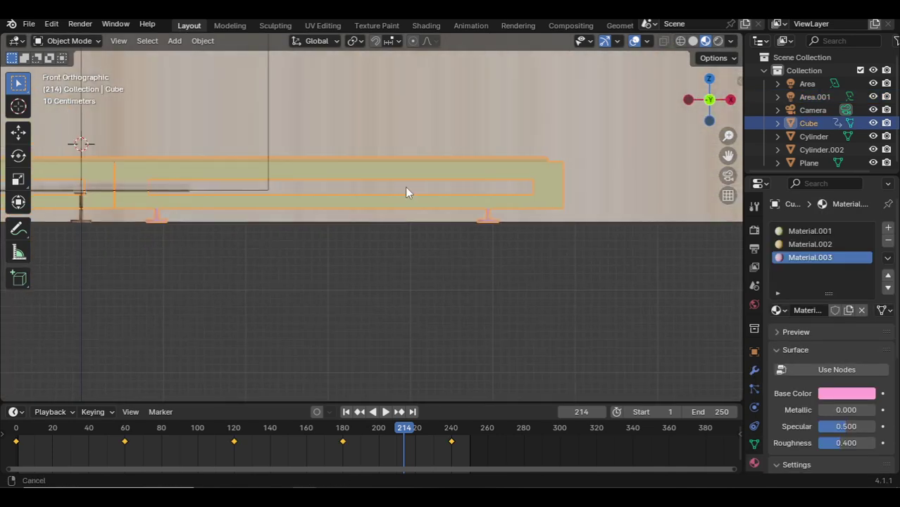
scroll(414, 195, up, 2)
scroll(397, 199, up, 2)
drag(320, 428, 15, 428)
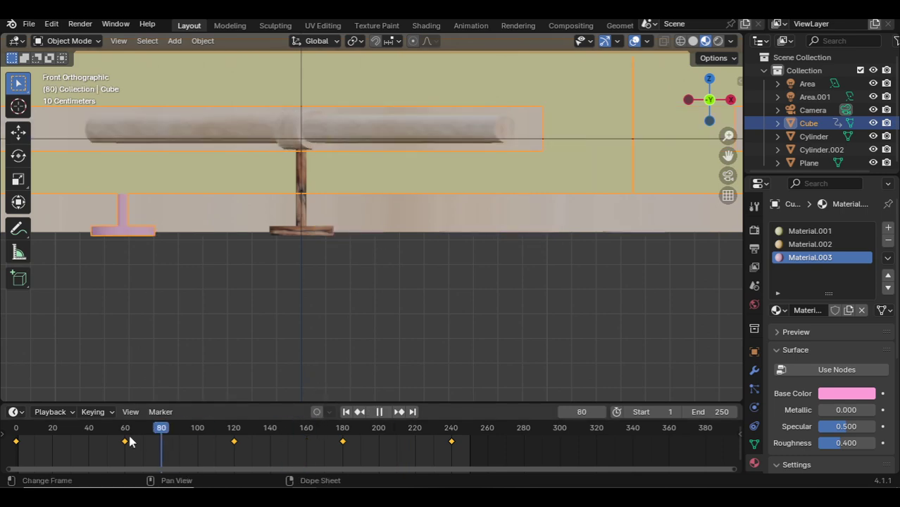
Select the wood-textured rod Cylinder.002 and enter Edit Mode
scroll(310, 166, up, 3)
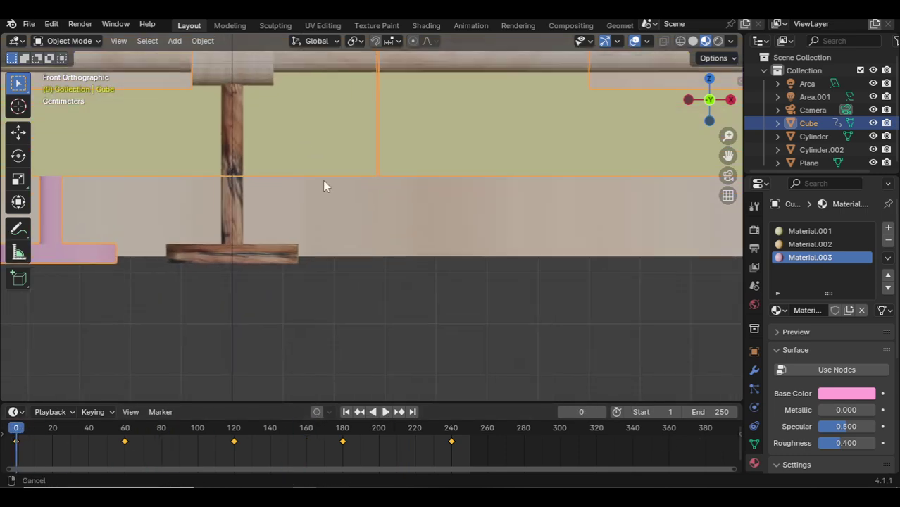
scroll(400, 250, up, 1)
click(401, 250)
key(Tab)
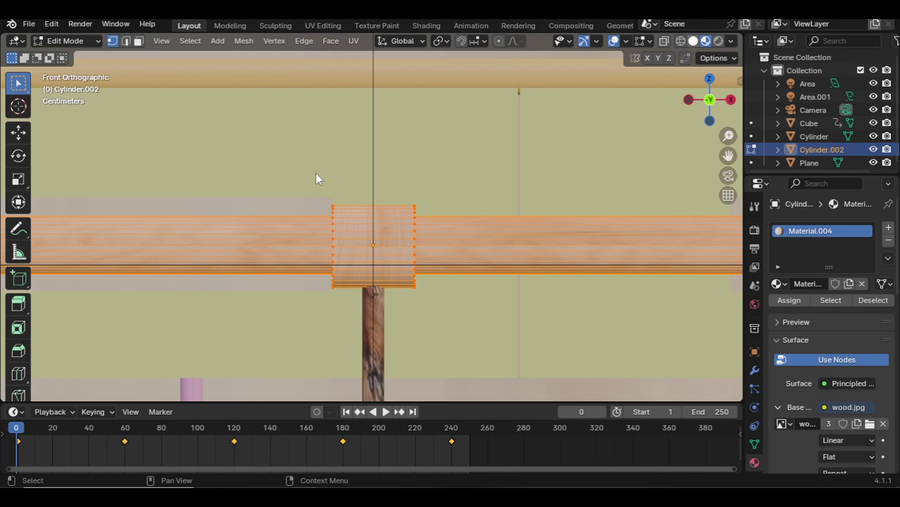
In X-ray view, box-select the middle collar faces of the rod
key(z)
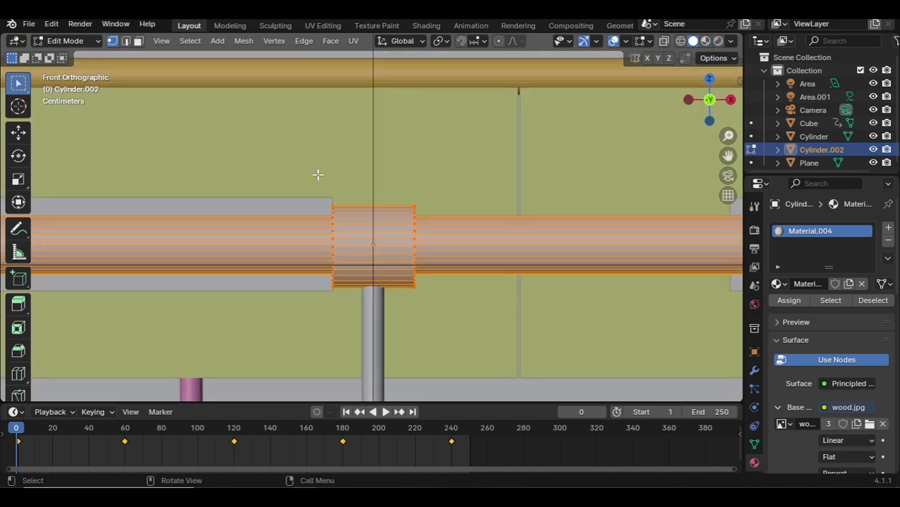
drag(318, 175, 517, 310)
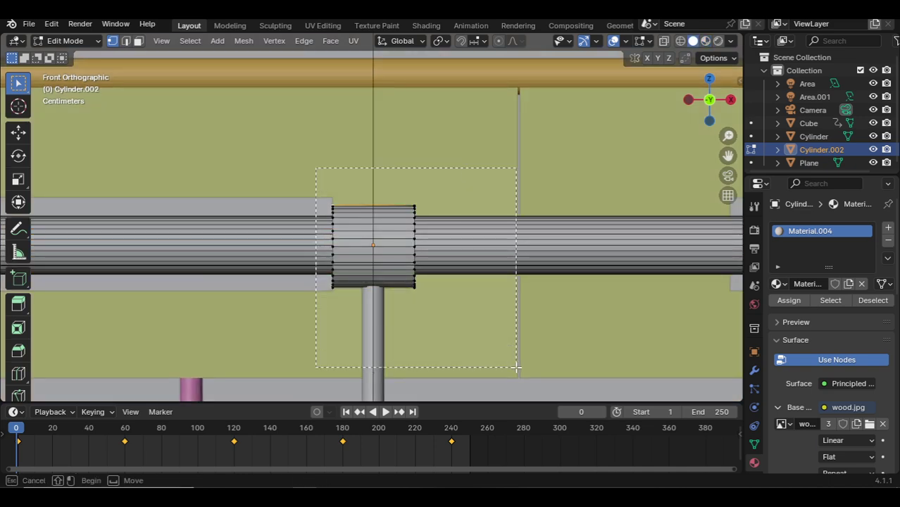
click(664, 41)
click(300, 121)
drag(276, 137, 488, 373)
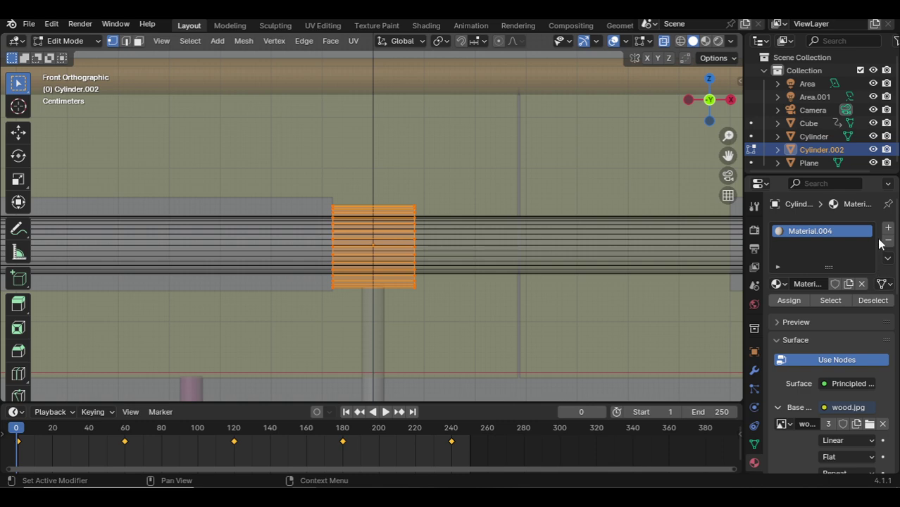
Add a new material slot with a non-node material whose base colour is black
click(888, 228)
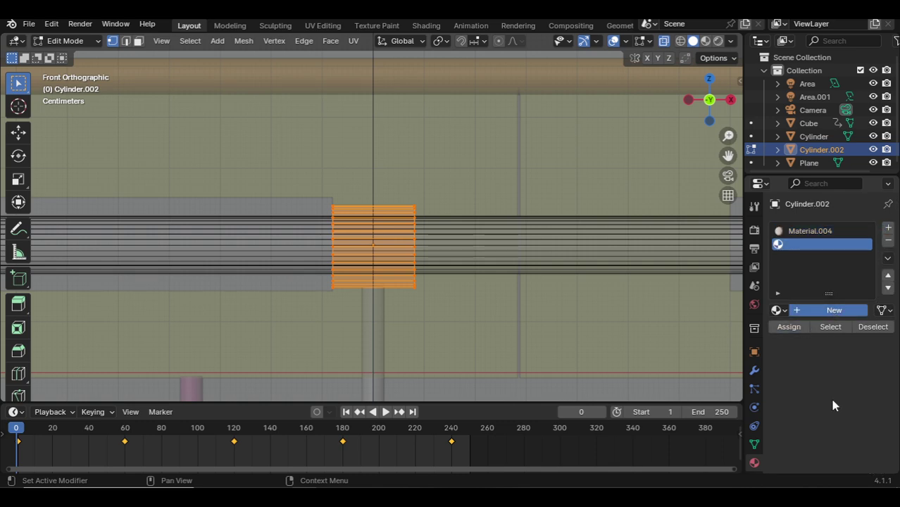
click(834, 310)
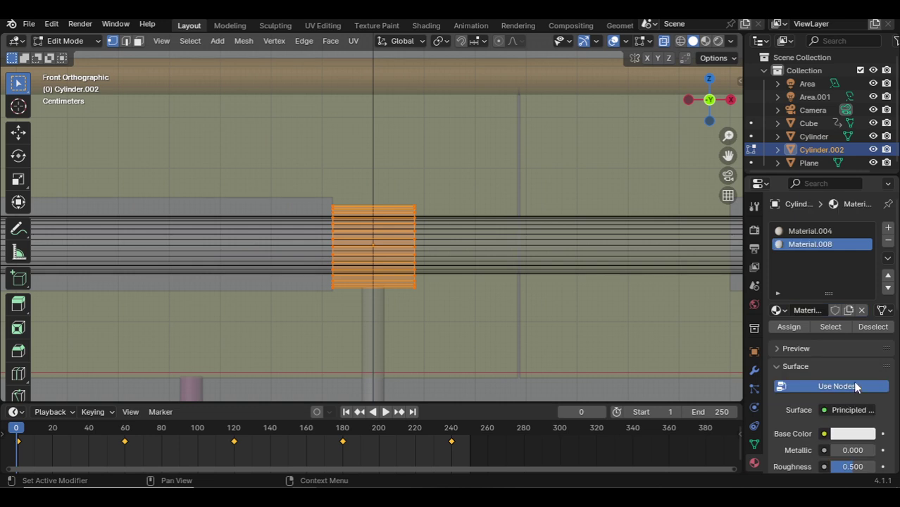
click(855, 387)
click(848, 409)
drag(866, 264, 865, 317)
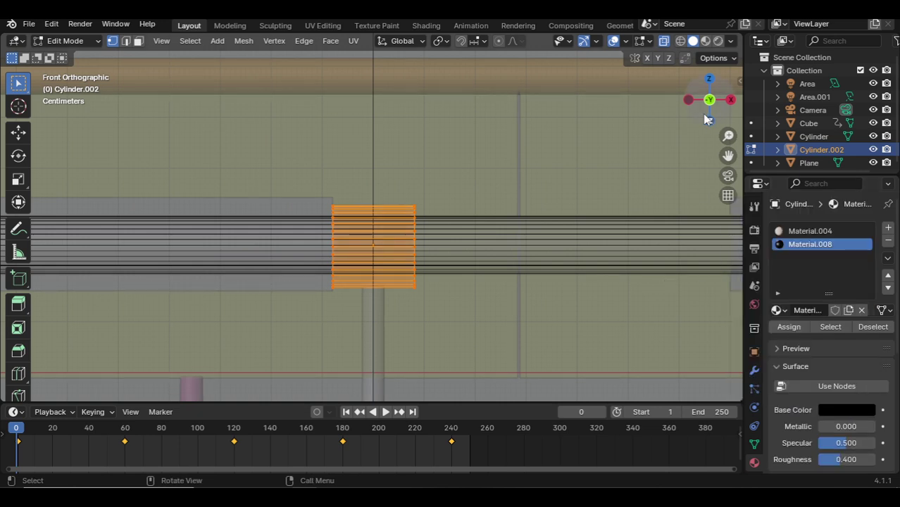
Preview the black collar in rendered shading through the camera during playback
click(664, 41)
click(717, 41)
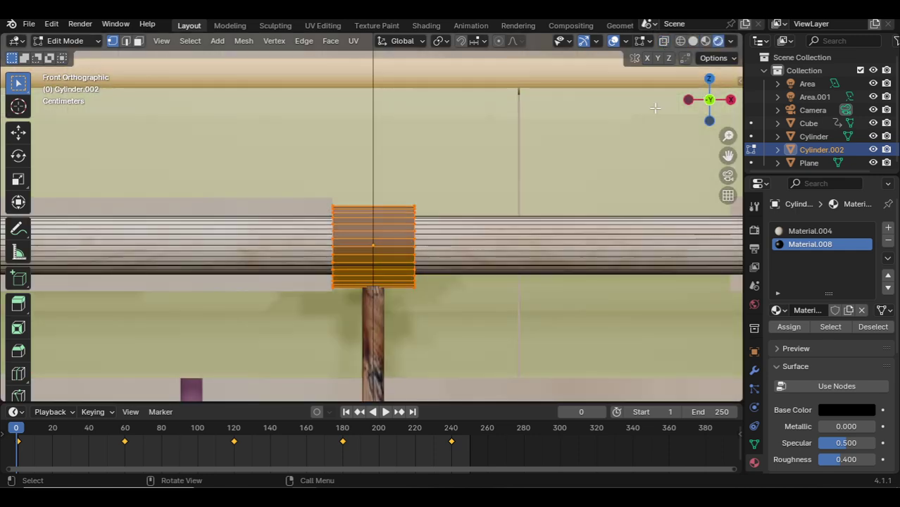
key(KP_0)
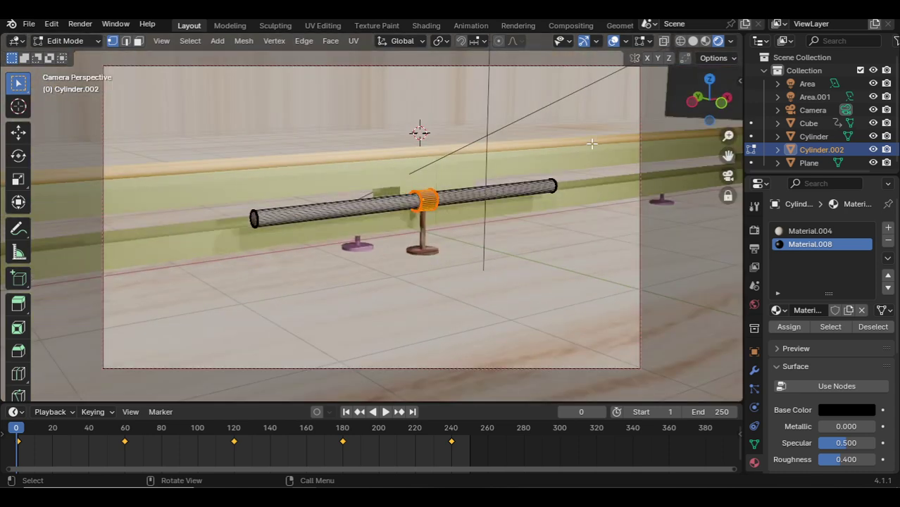
key(space)
key(space)
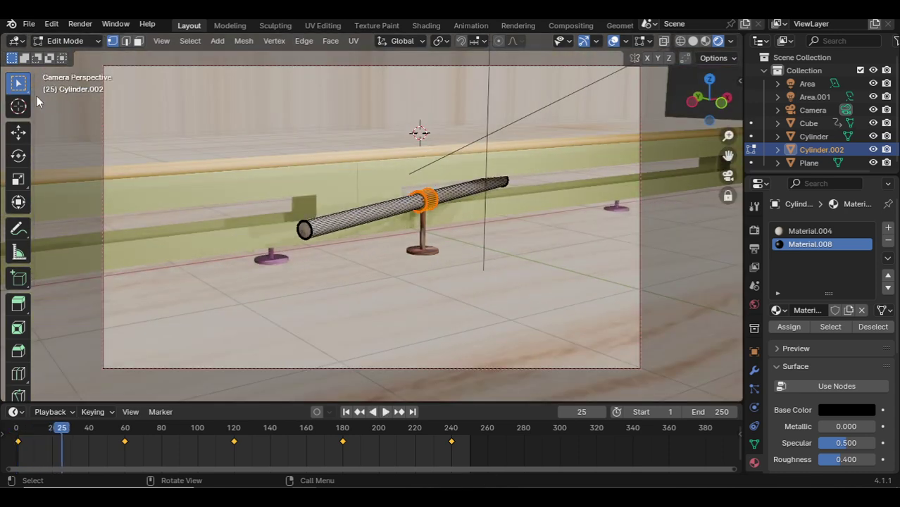
key(Tab)
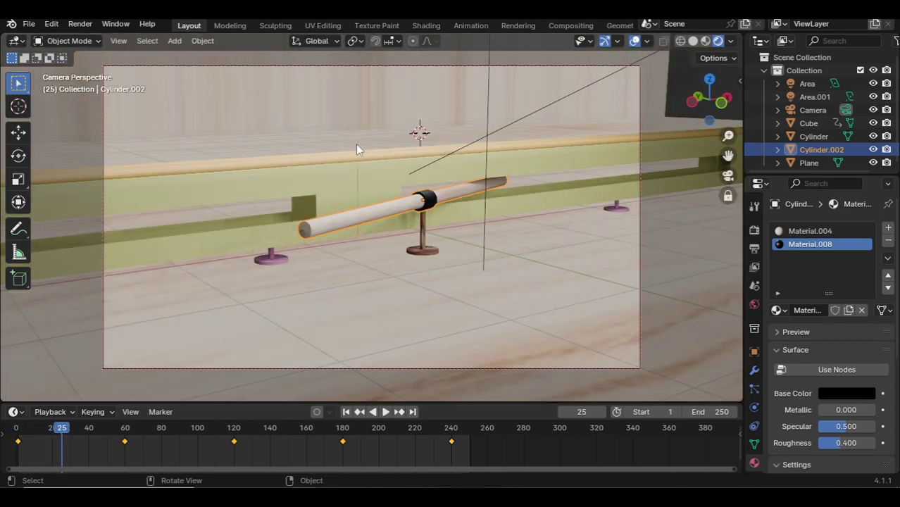
key(space)
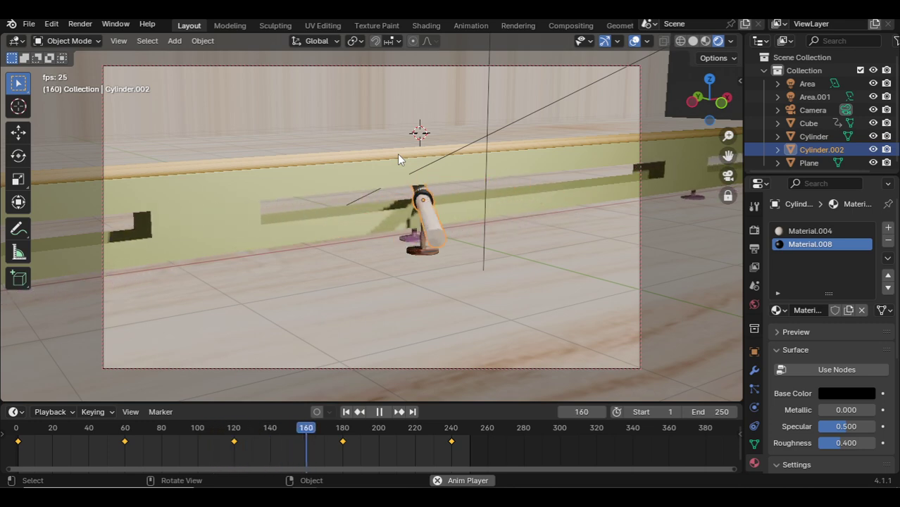
Stop playback, select the stand, and frame it in front view
key(space)
click(434, 255)
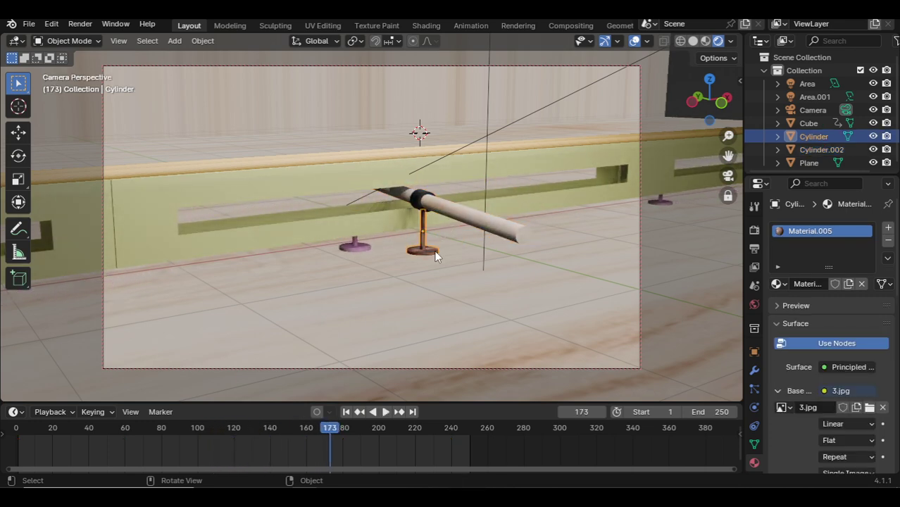
key(KP_3)
scroll(442, 262, down, 5)
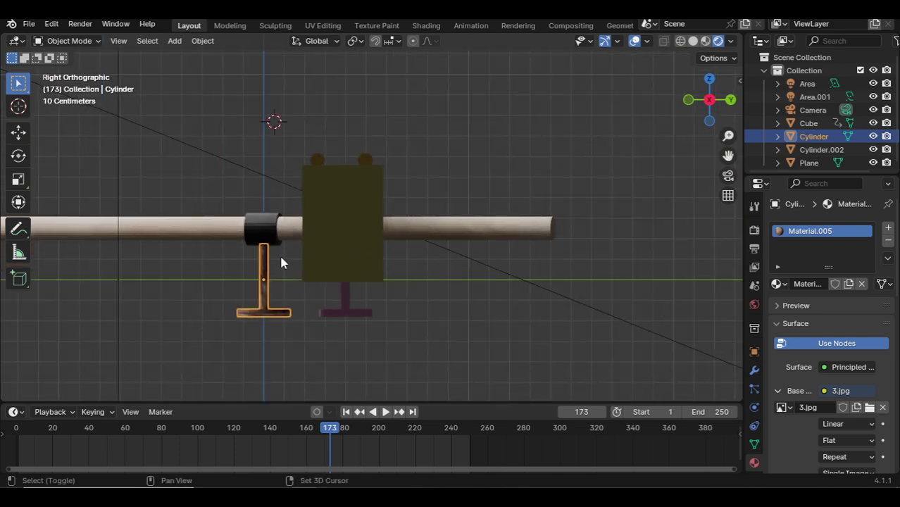
scroll(281, 261, down, 2)
key(KP_1)
scroll(346, 317, up, 3)
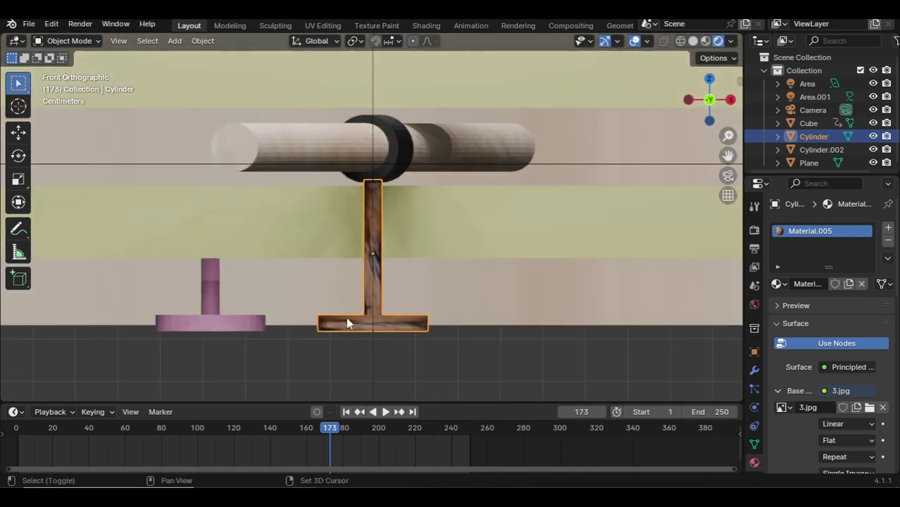
scroll(381, 238, up, 3)
In Edit Mode, box-select the lower ring of vertices at the stand's base
key(Tab)
key(alt+a)
scroll(536, 208, down, 2)
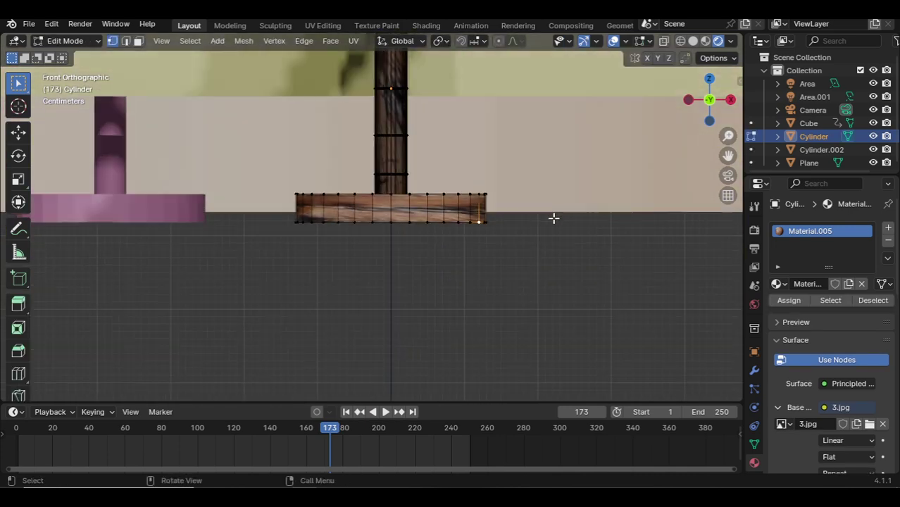
scroll(526, 211, up, 3)
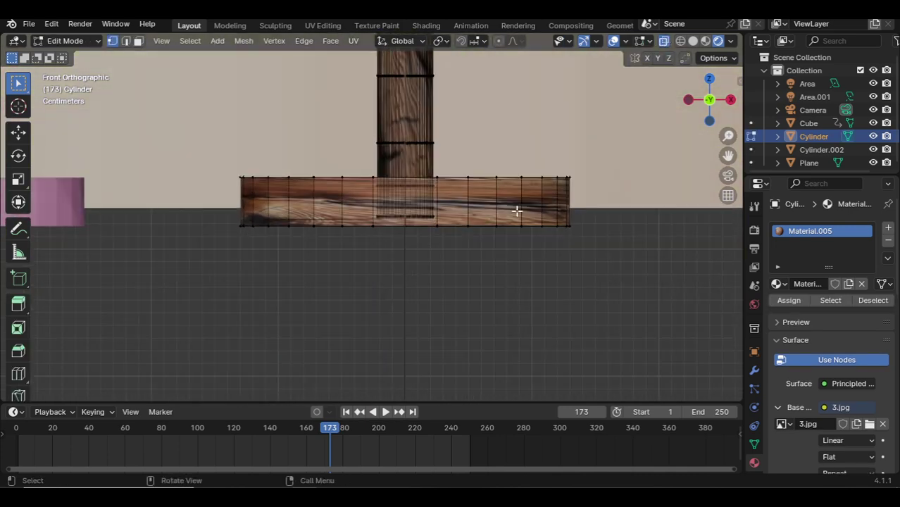
click(569, 177)
key(Tab)
key(Tab)
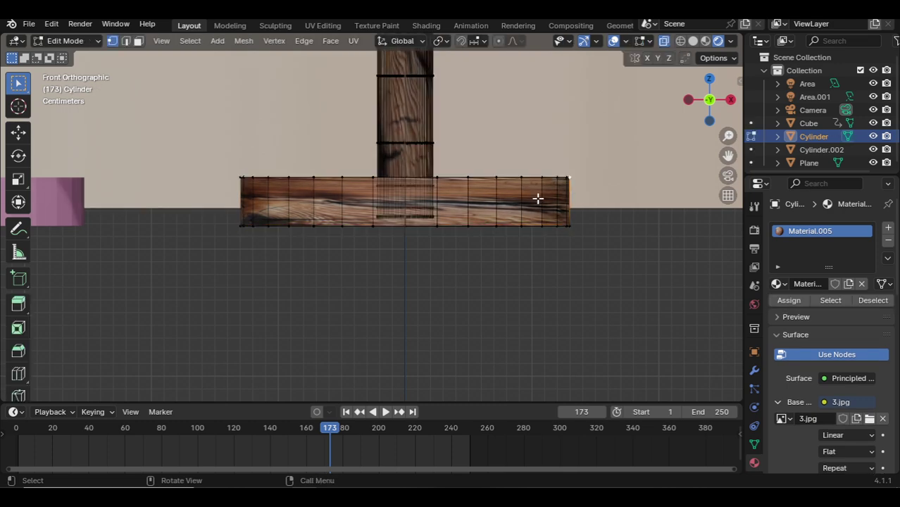
mouse_move(600, 217)
mouse_down()
mouse_move(386, 264)
mouse_move(235, 275)
mouse_up()
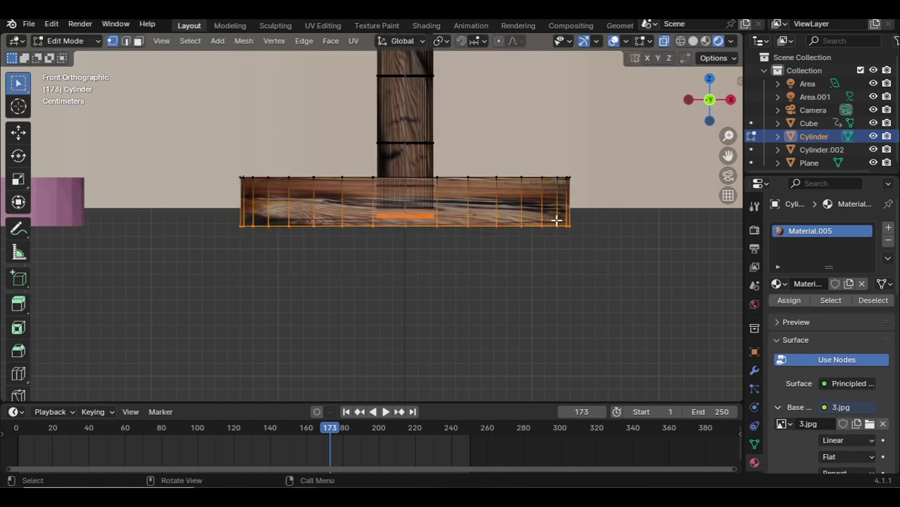
click(596, 221)
mouse_move(599, 217)
mouse_down()
mouse_move(470, 245)
mouse_move(173, 284)
mouse_up()
Raise the lower ring vertically, scale it outward, and extrude it into a thick disc foot
key(g)
key(z)
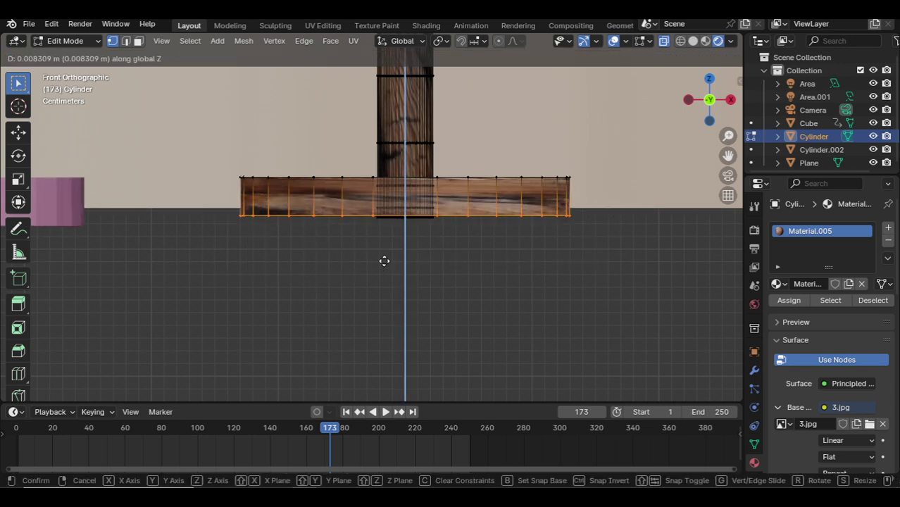
click(389, 249)
key(s)
key(Escape)
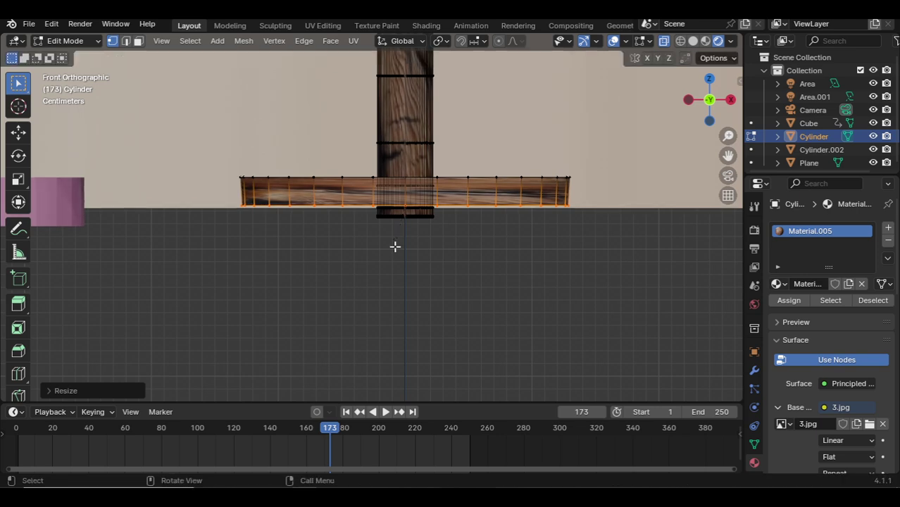
key(s)
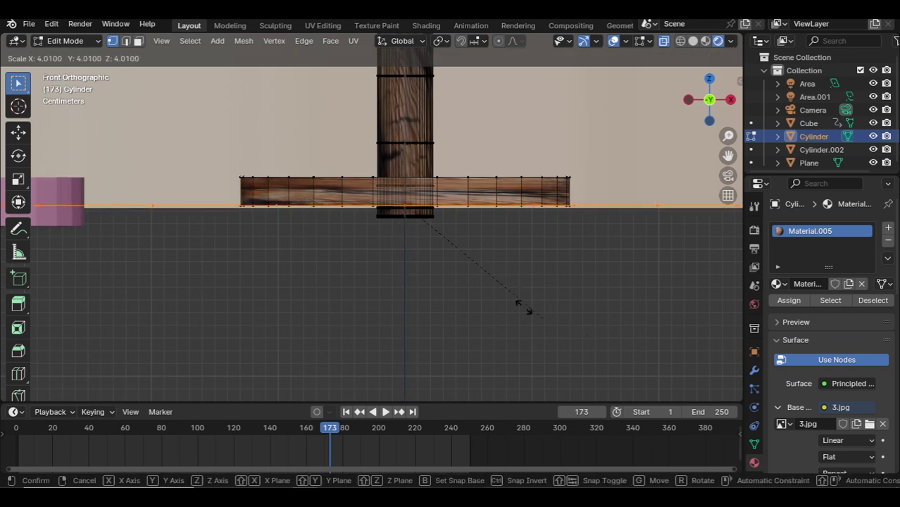
click(465, 259)
key(e)
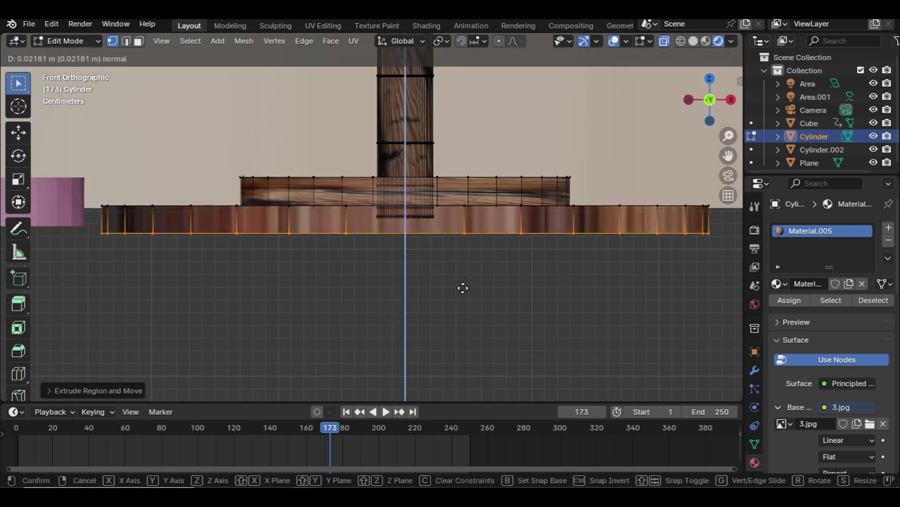
click(462, 282)
Back in Object Mode, play the animation through the camera view
key(Tab)
click(468, 282)
key(KP_0)
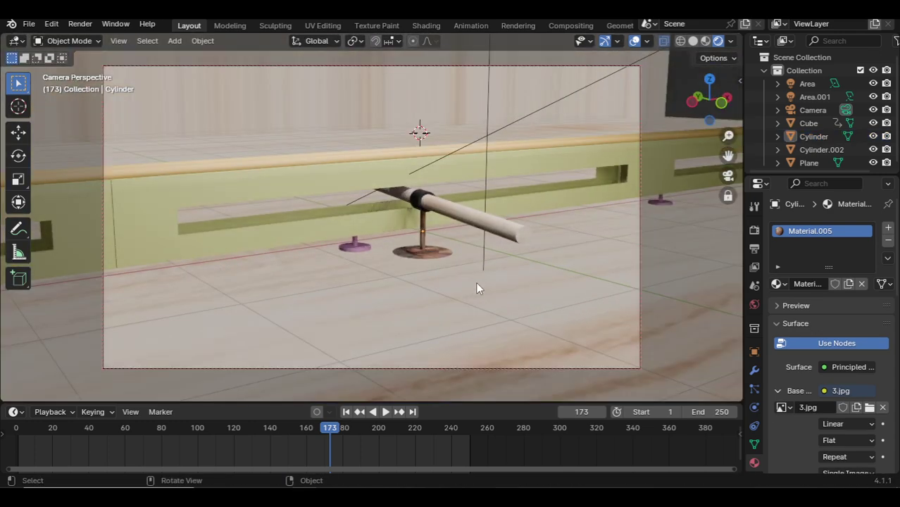
key(space)
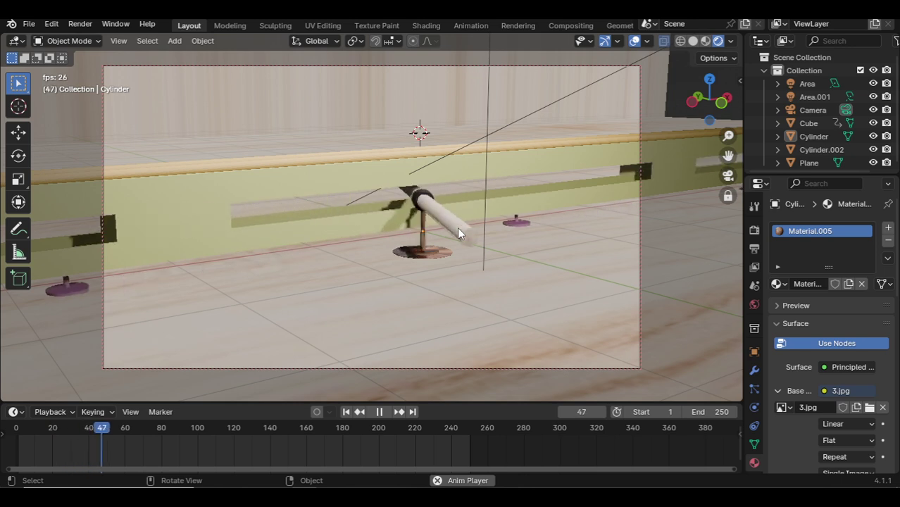
key(space)
Set the render engine to Cycles in Render Properties
click(687, 260)
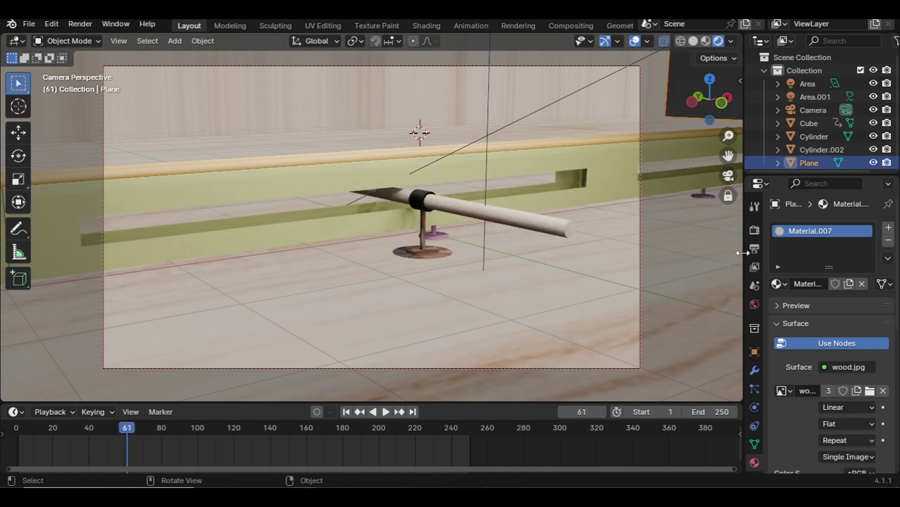
click(754, 230)
click(840, 228)
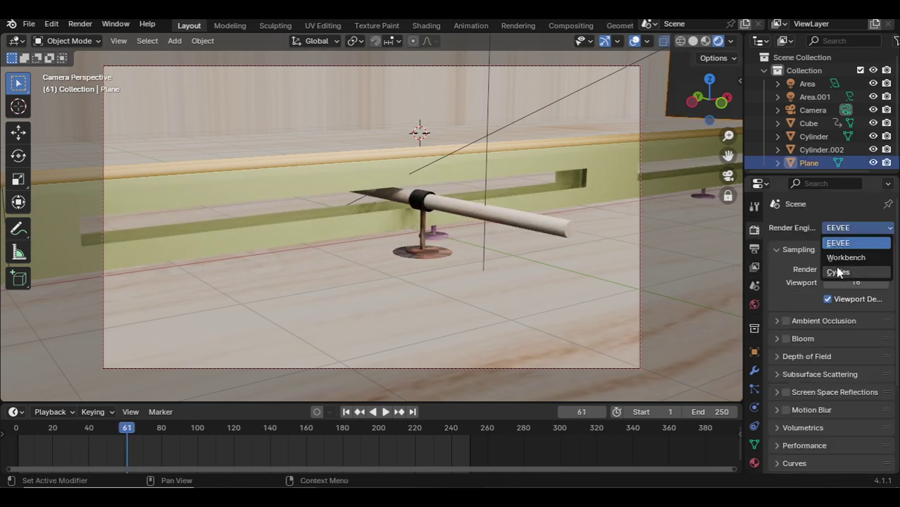
key(c)
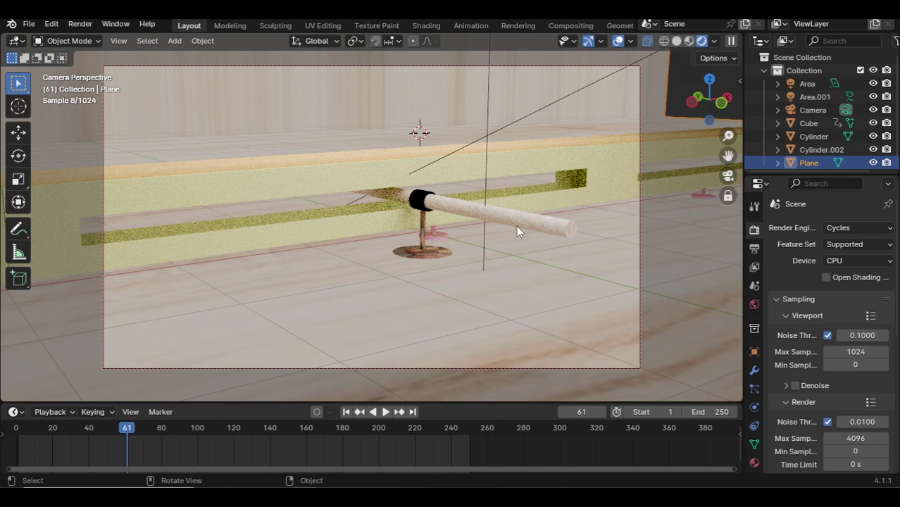
Play the animation in the Cycles preview, then switch the render engine back to EEVEE
key(space)
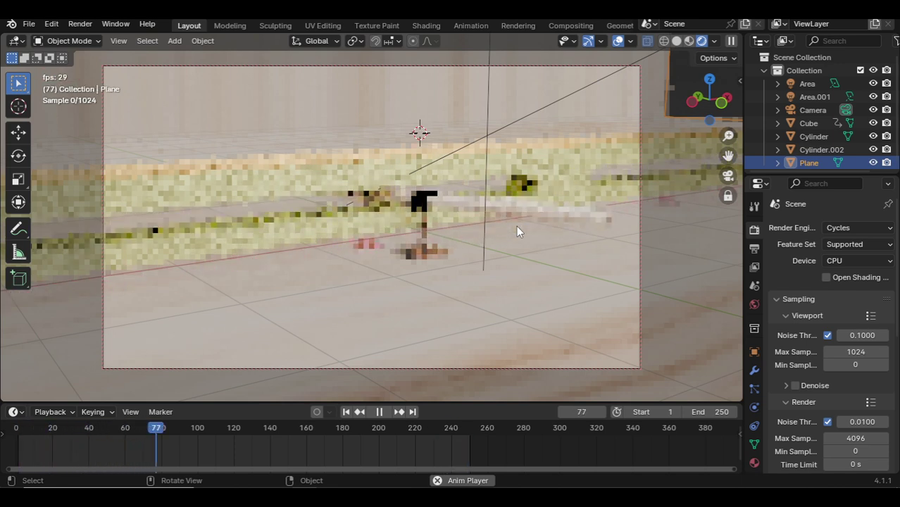
key(space)
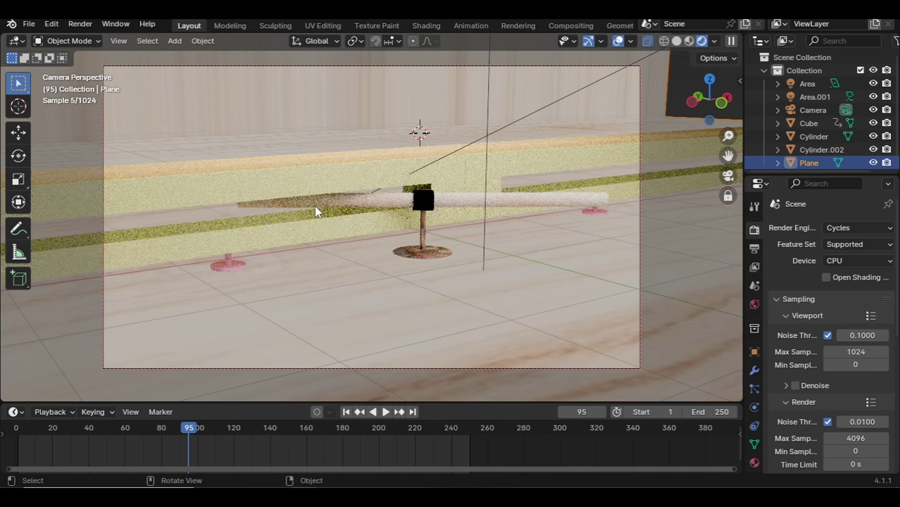
click(881, 229)
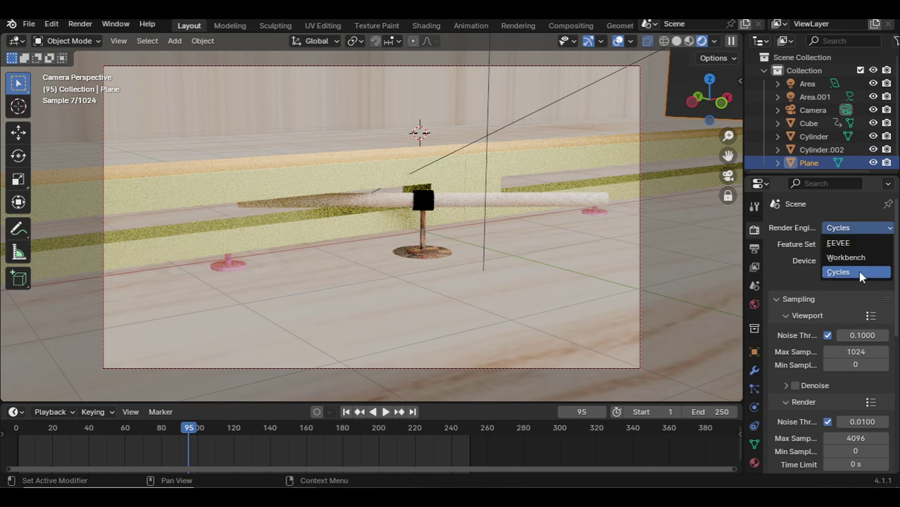
click(854, 244)
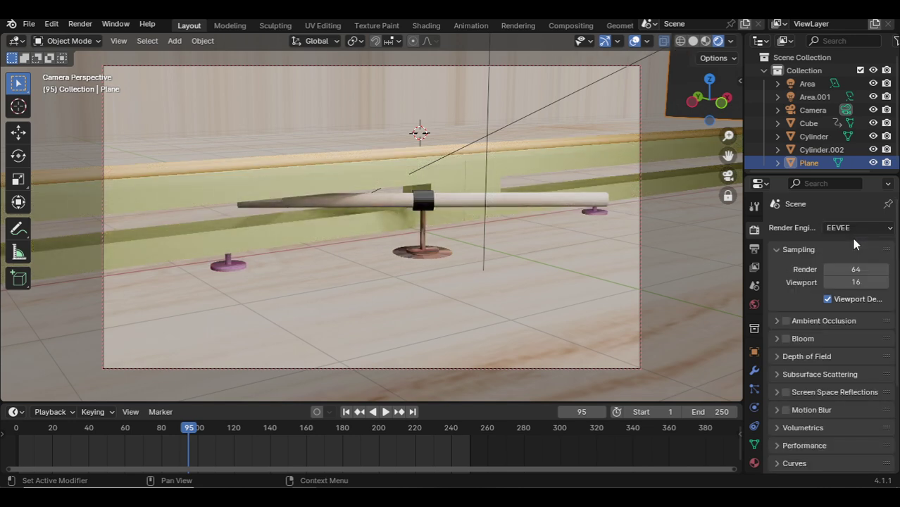